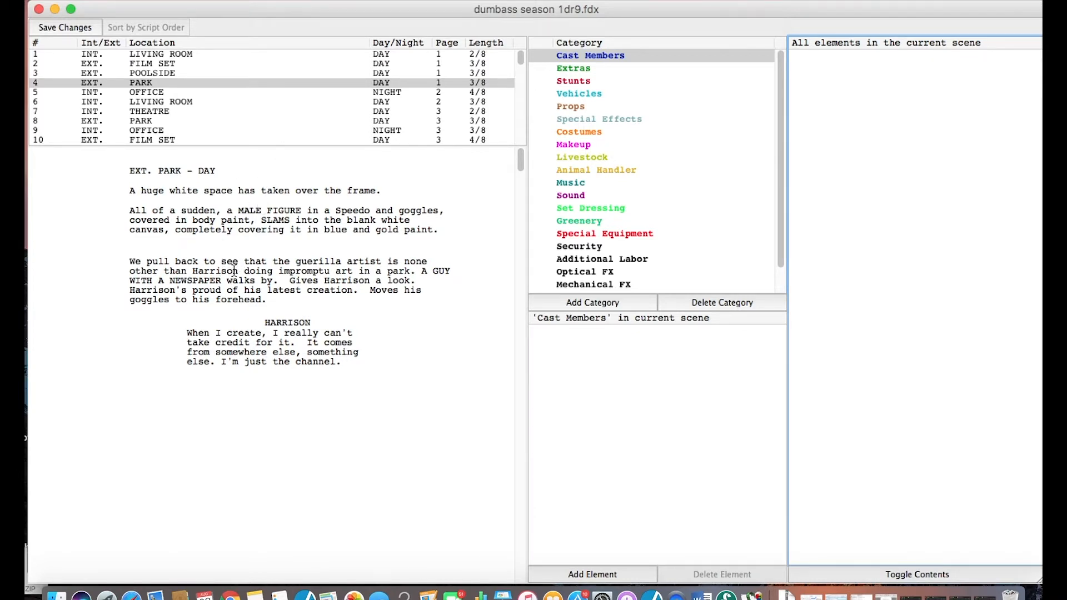
Tag "Harrison" in the park scene's action text as a Cast Members element, using the existing HARRISON entry from other scenes
{"action": "left_click_drag", "start_coordinate": [238, 271], "coordinate": [193, 270]}
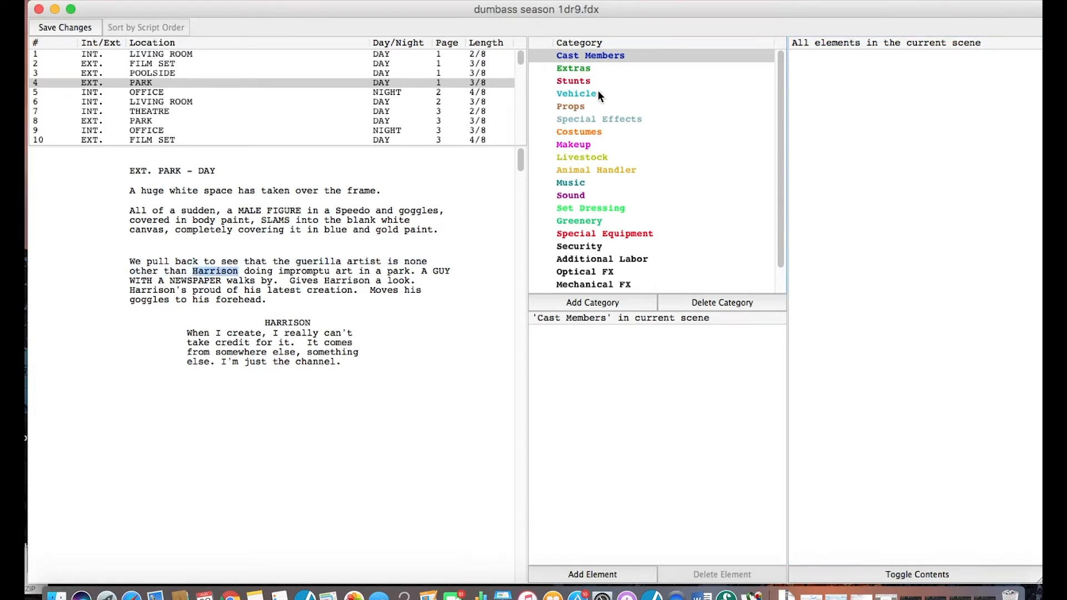
{"action": "left_click", "coordinate": [605, 57]}
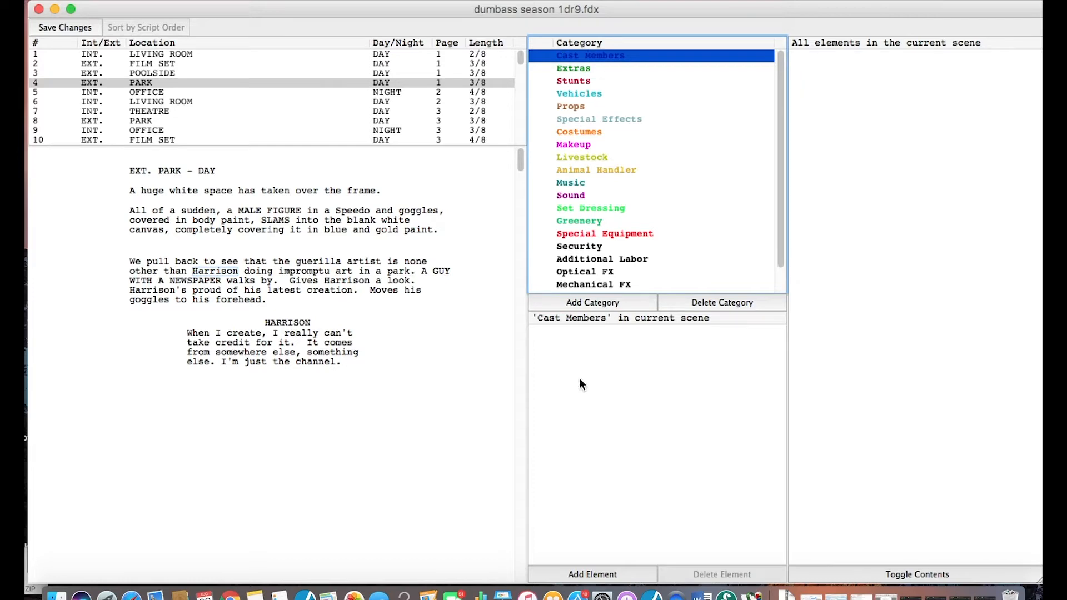
{"action": "left_click", "coordinate": [583, 575]}
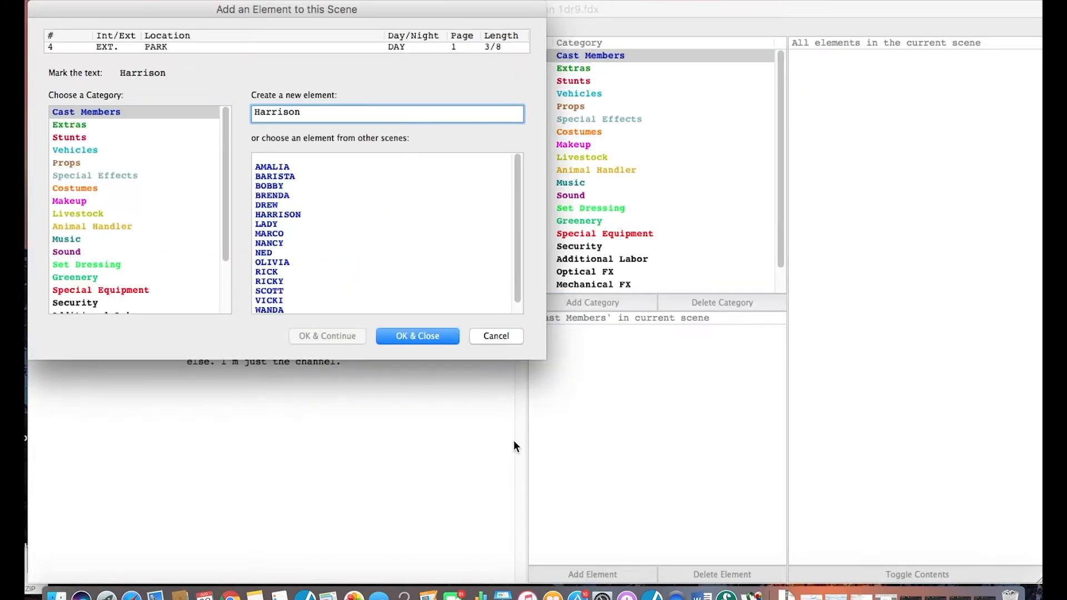
{"action": "left_click", "coordinate": [296, 215]}
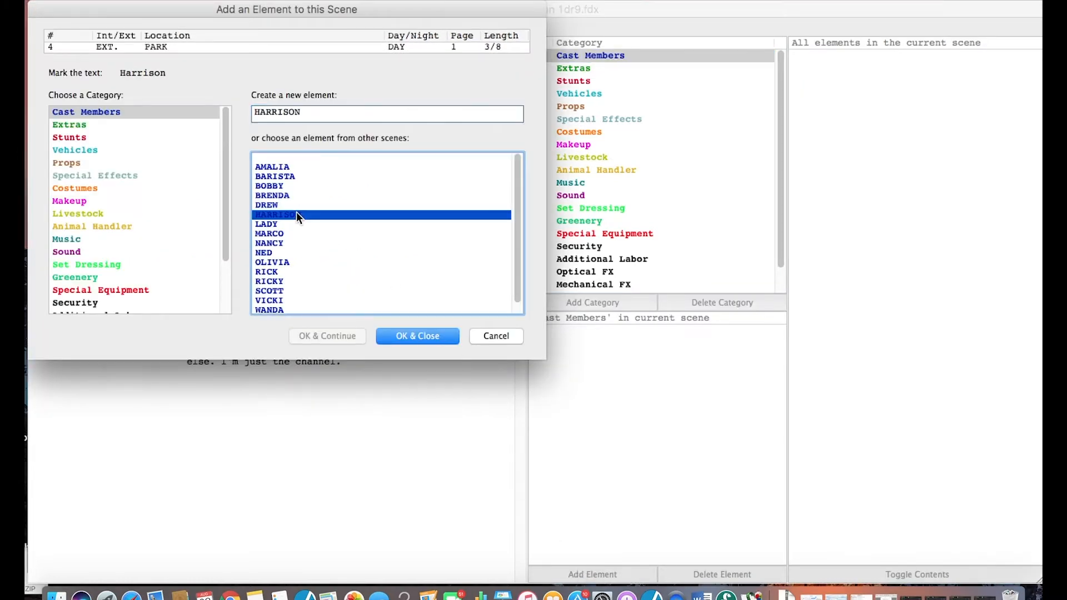
{"action": "left_click", "coordinate": [426, 337]}
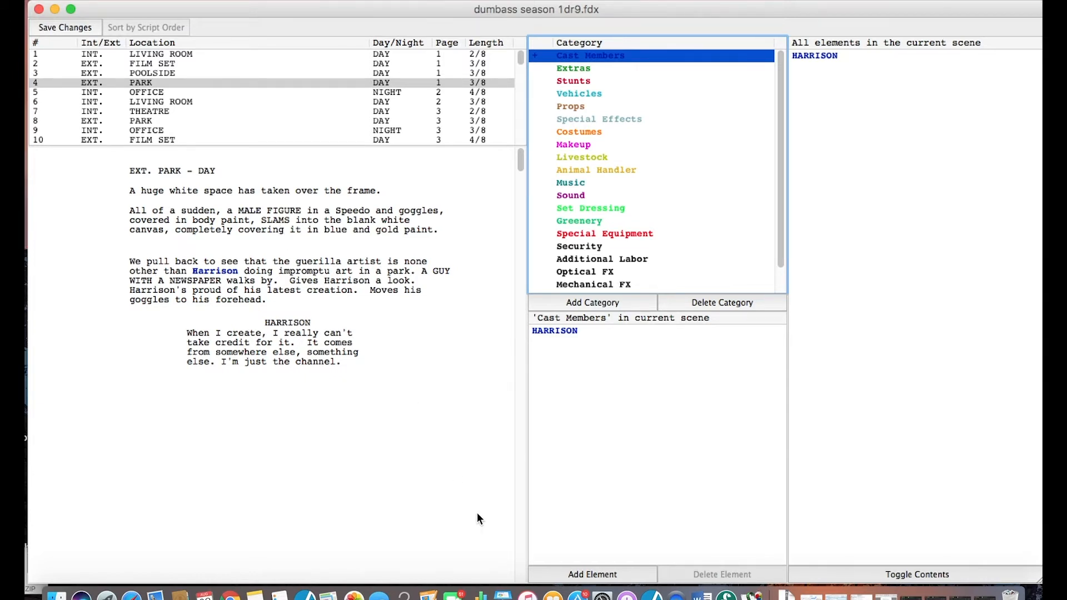
Add the existing character VICKI from other scenes to the park scene's Cast Members
{"action": "left_click", "coordinate": [562, 570]}
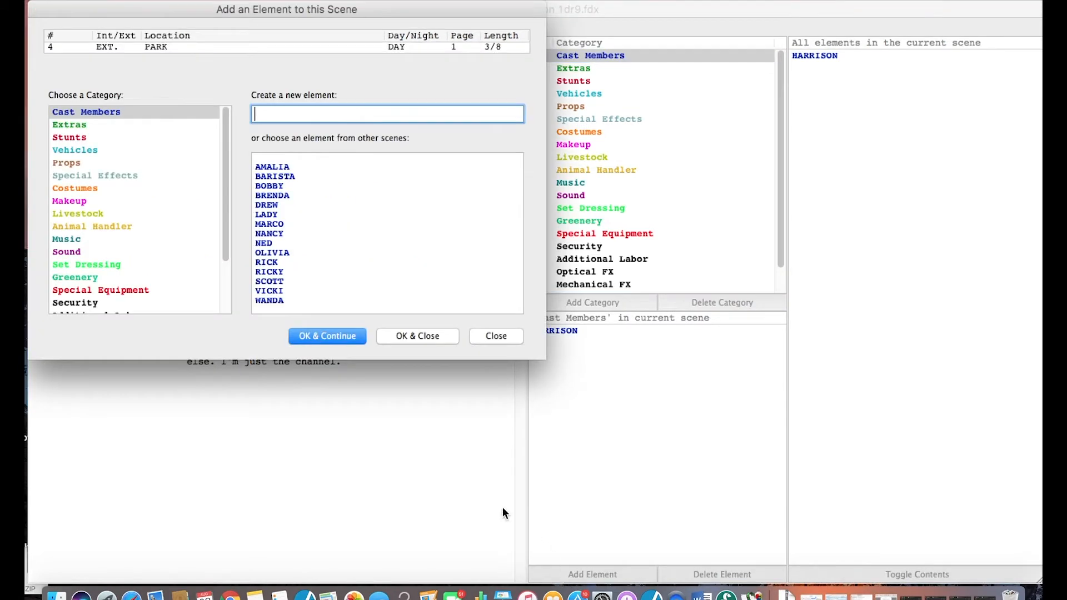
{"action": "left_click", "coordinate": [272, 291]}
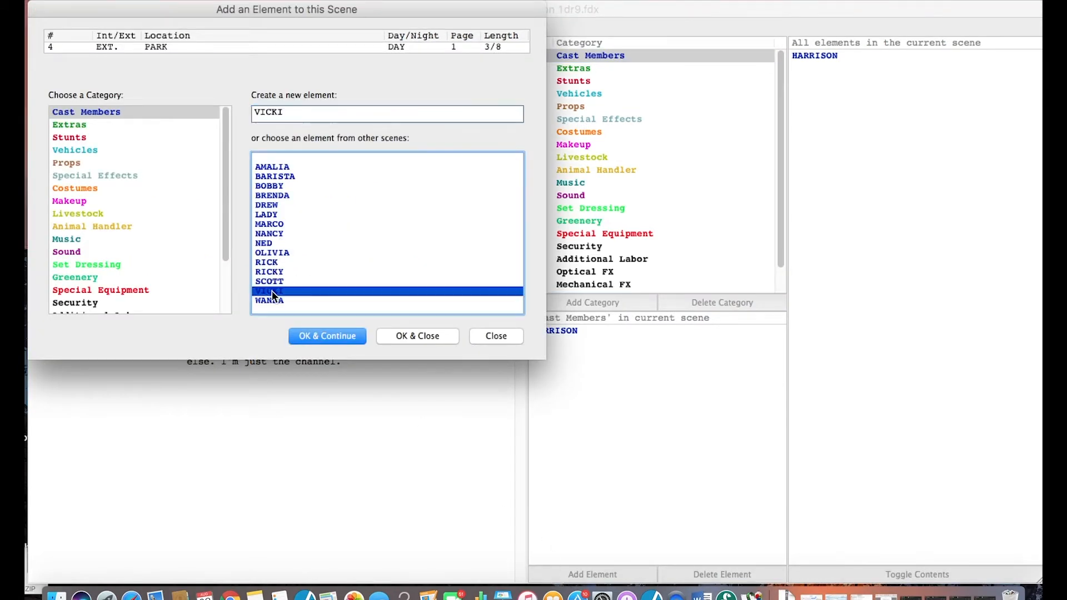
{"action": "left_click", "coordinate": [337, 338]}
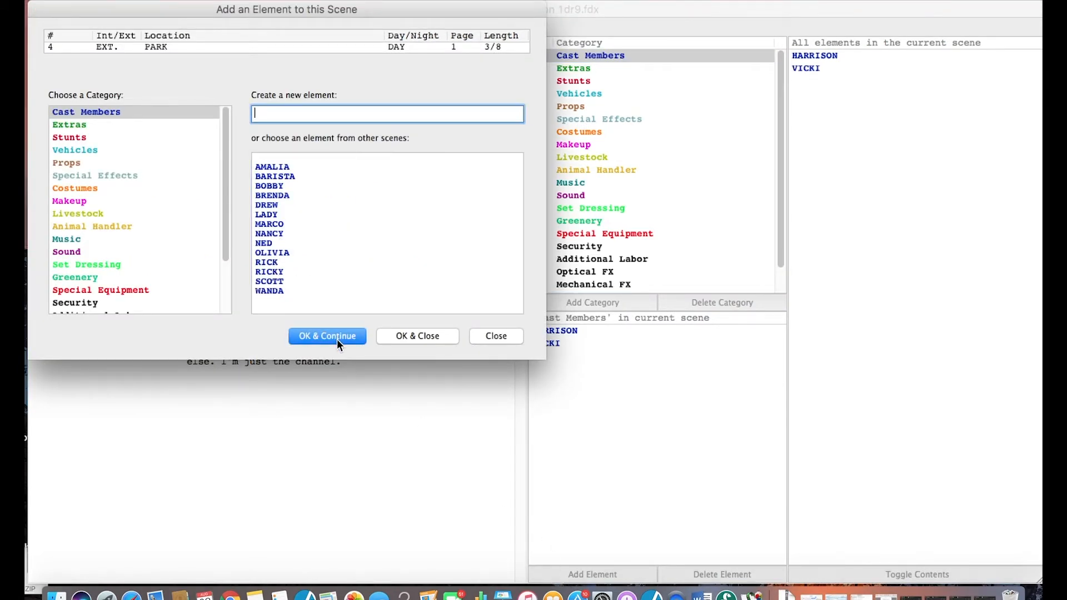
{"action": "left_click", "coordinate": [418, 338]}
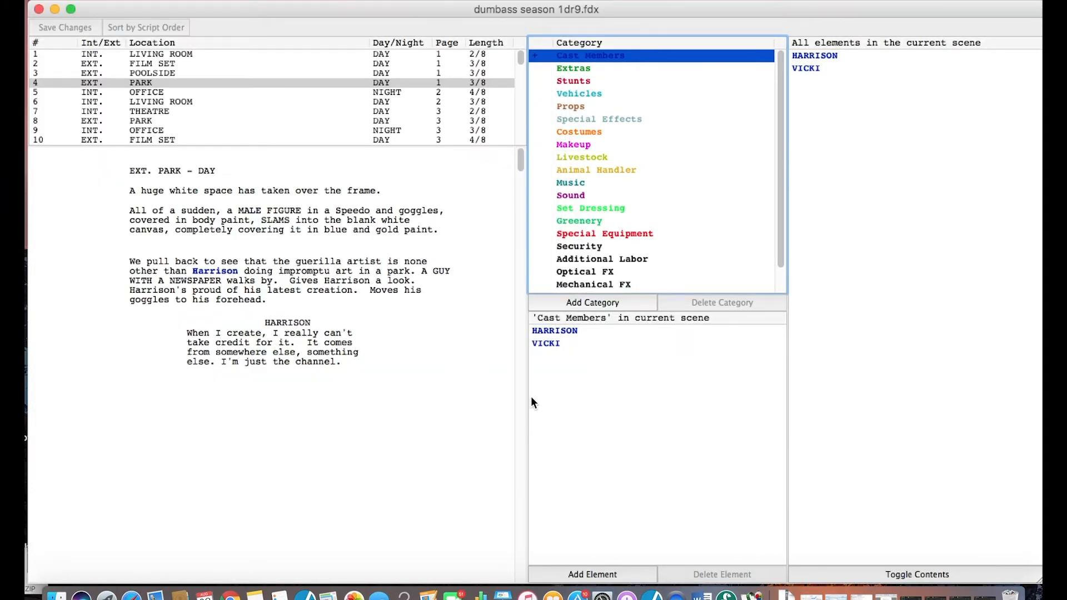
Delete VICKI from the Cast Members of this scene only
{"action": "left_click", "coordinate": [571, 344]}
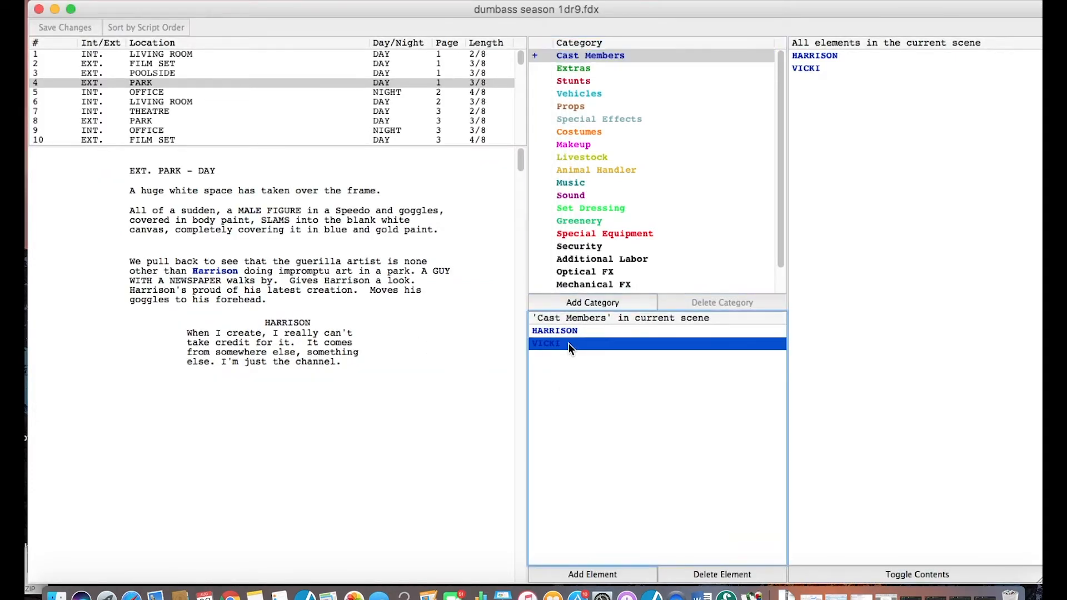
{"action": "left_click", "coordinate": [696, 576]}
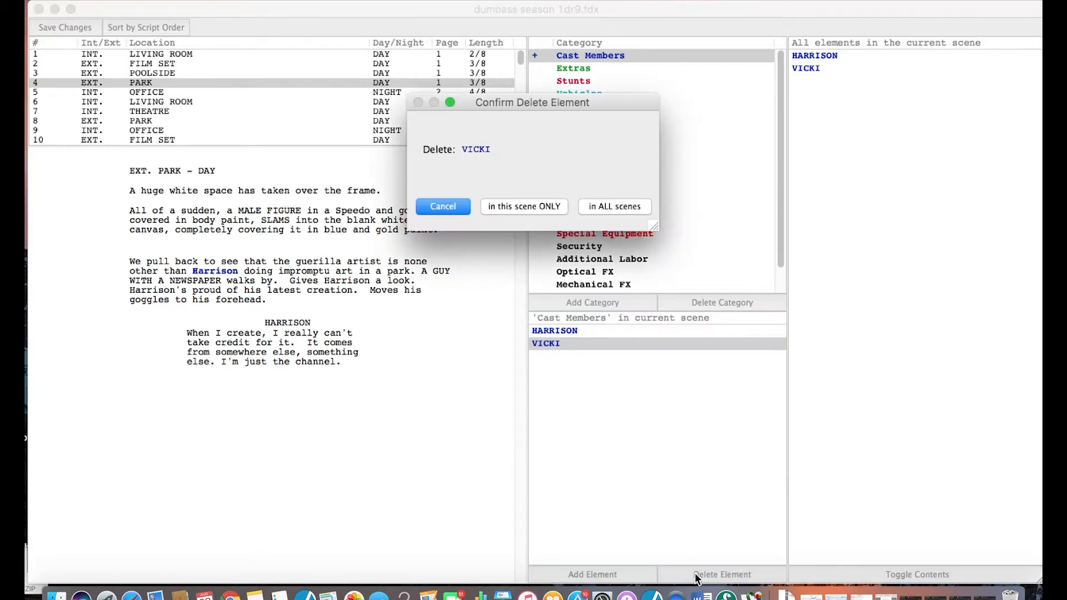
{"action": "left_click", "coordinate": [502, 206]}
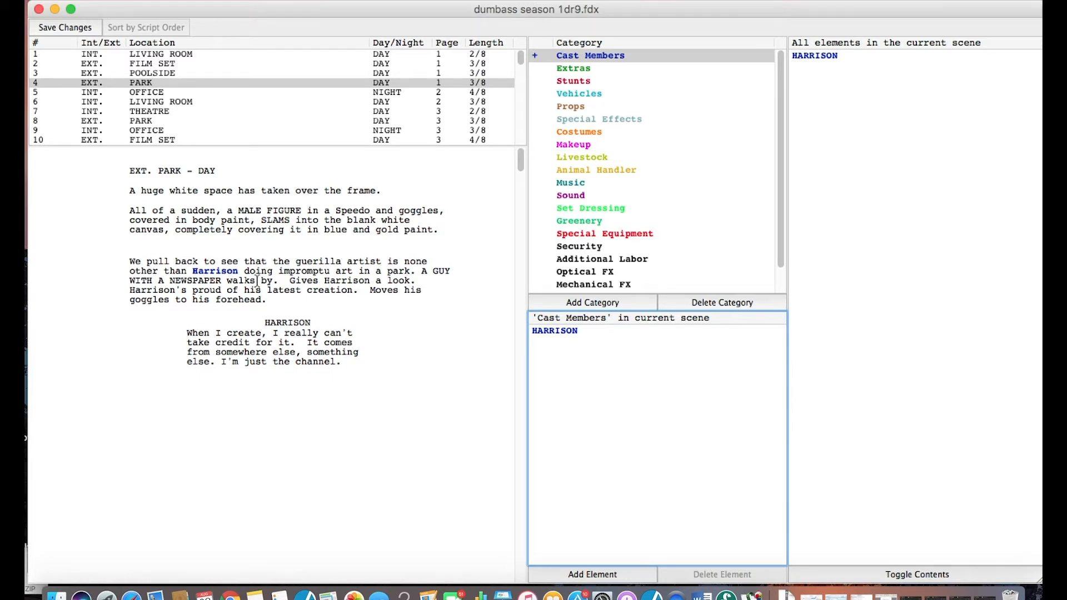
Tag the script text "A GUY WITH A NEWSPAPER" in the park scene as an Extras element
{"action": "left_click_drag", "start_coordinate": [222, 282], "coordinate": [436, 271]}
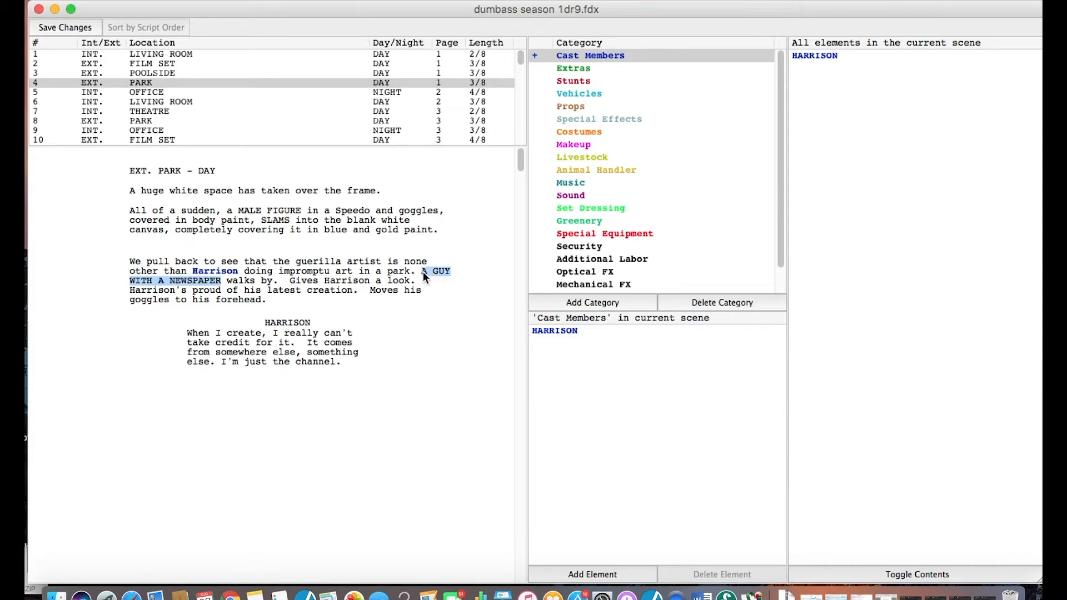
{"action": "left_click", "coordinate": [574, 67]}
{"action": "left_click", "coordinate": [571, 576]}
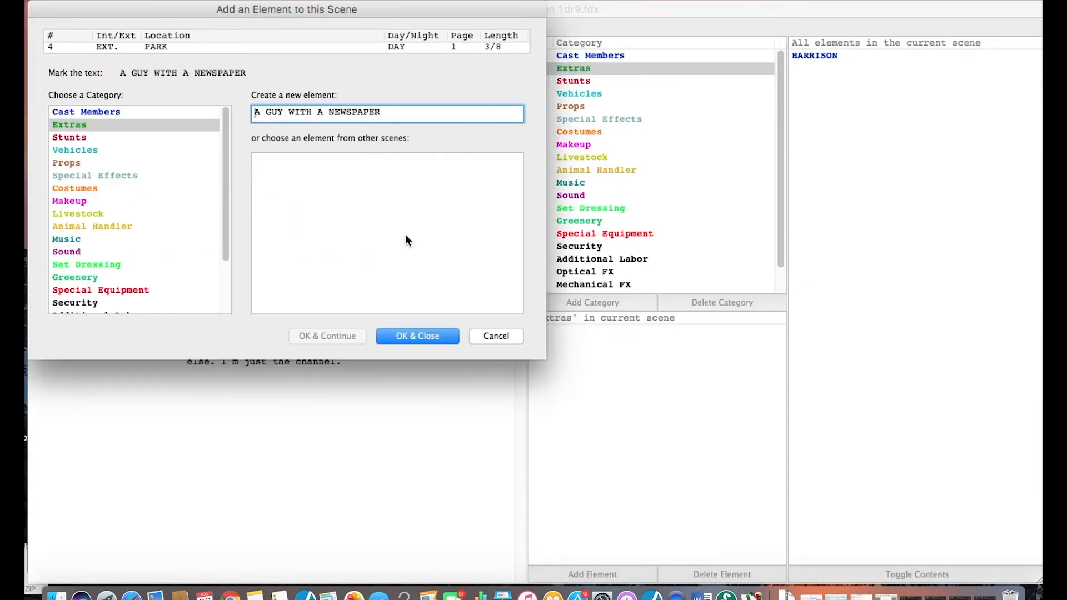
{"action": "left_click", "coordinate": [412, 341]}
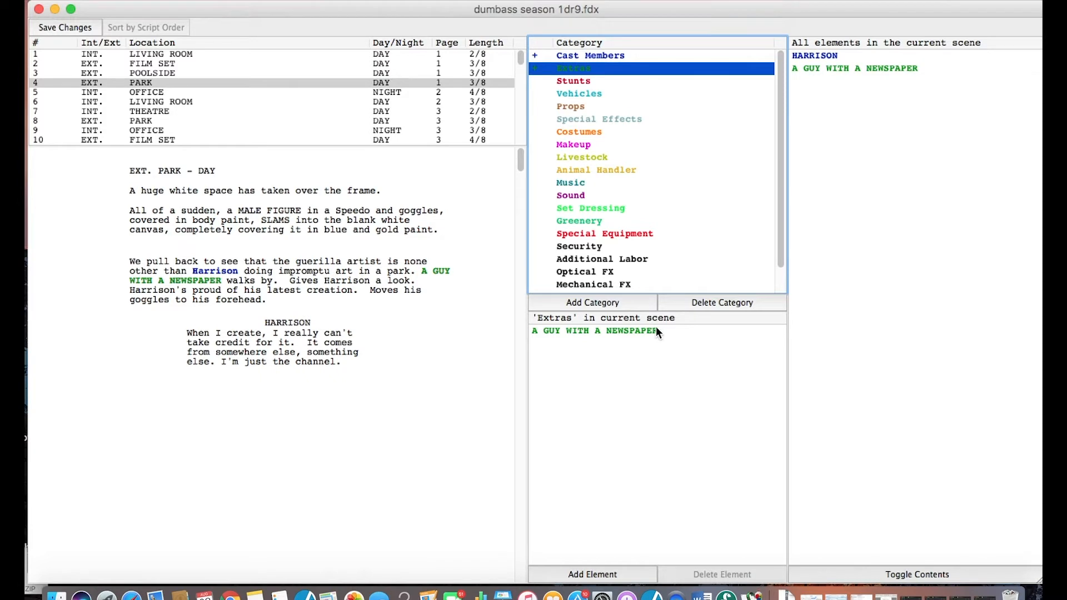
{"action": "left_click", "coordinate": [232, 270]}
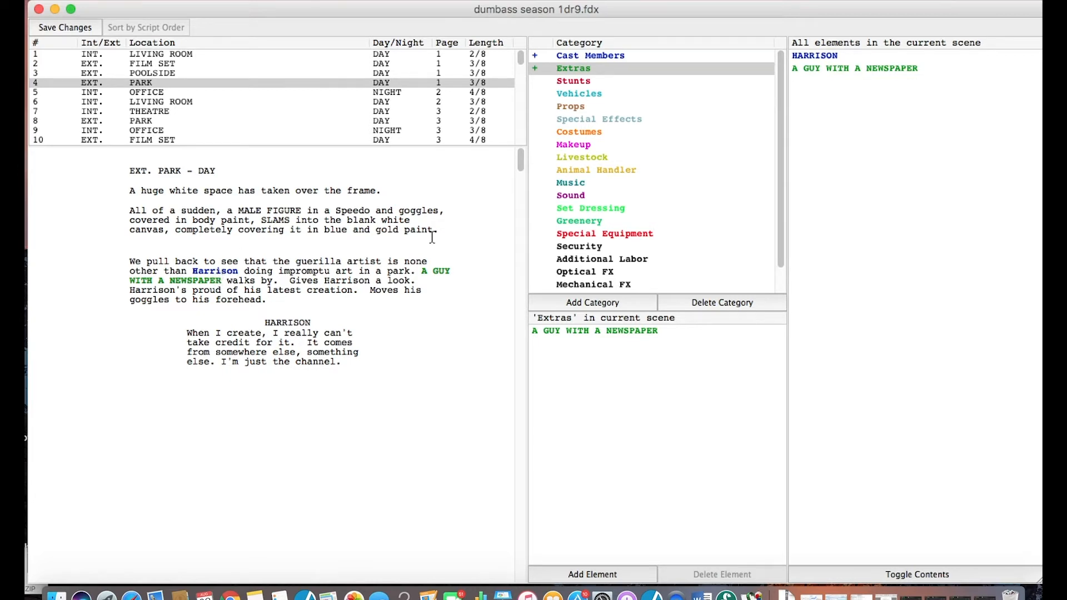
Tag the action text "SLAMS into the blank white canvas" in the park scene as a Stunts element
{"action": "left_click", "coordinate": [562, 81]}
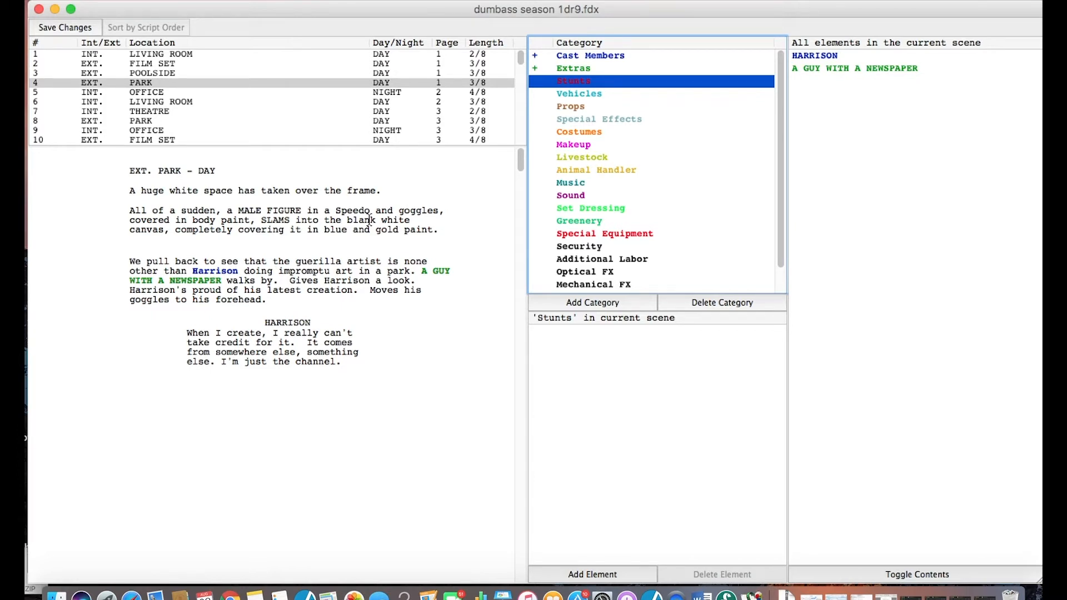
{"action": "left_click_drag", "start_coordinate": [262, 220], "coordinate": [176, 228]}
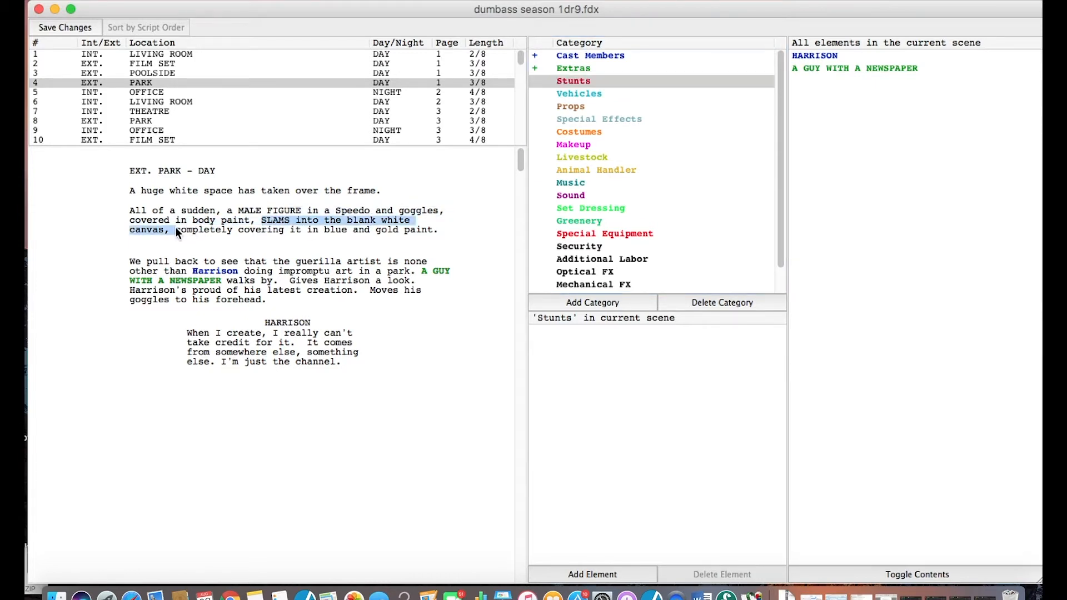
{"action": "left_click", "coordinate": [573, 84]}
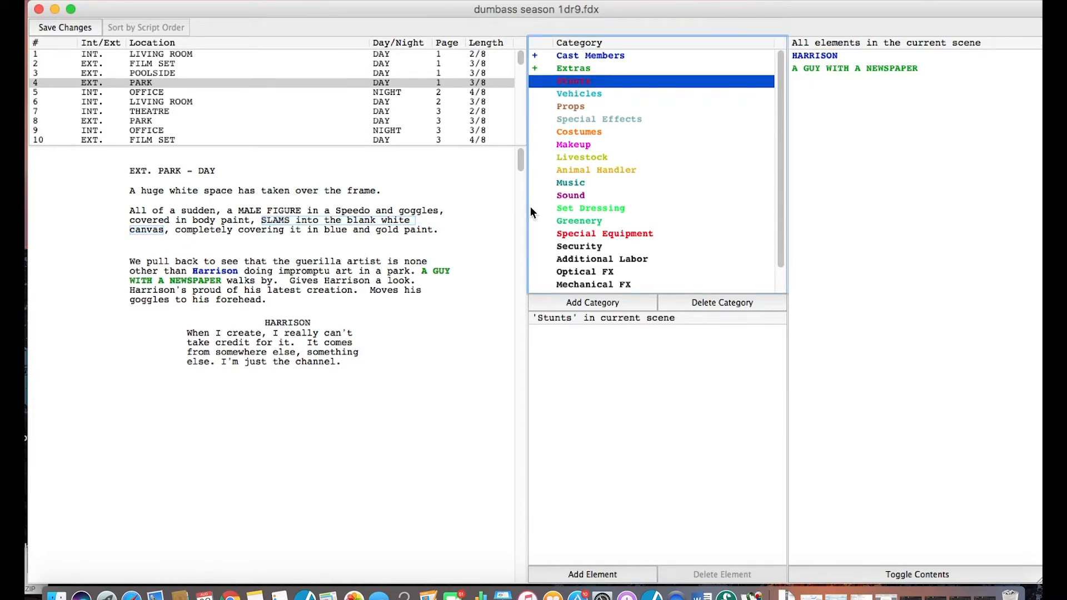
{"action": "left_click", "coordinate": [577, 574]}
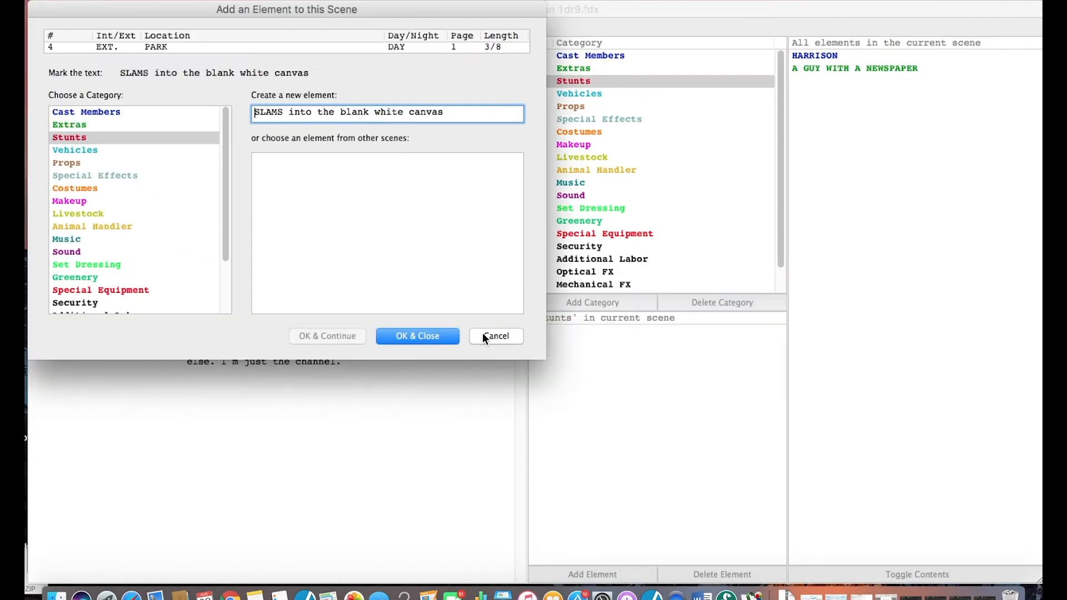
{"action": "left_click", "coordinate": [434, 337]}
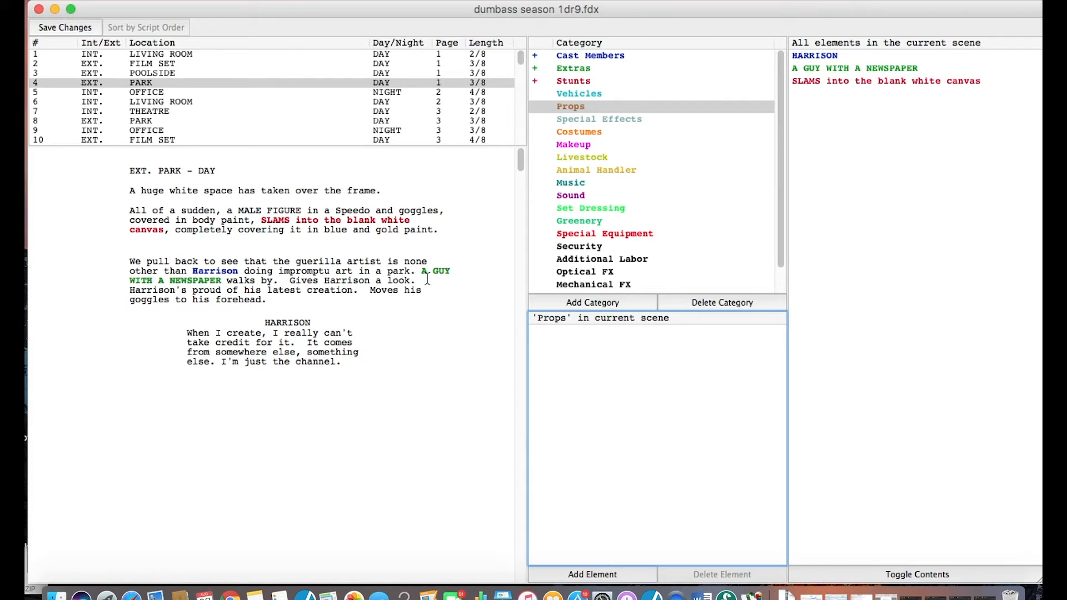
Create a new Props element named "Newspaper" for the park scene without marking any script text
{"action": "left_click", "coordinate": [563, 111]}
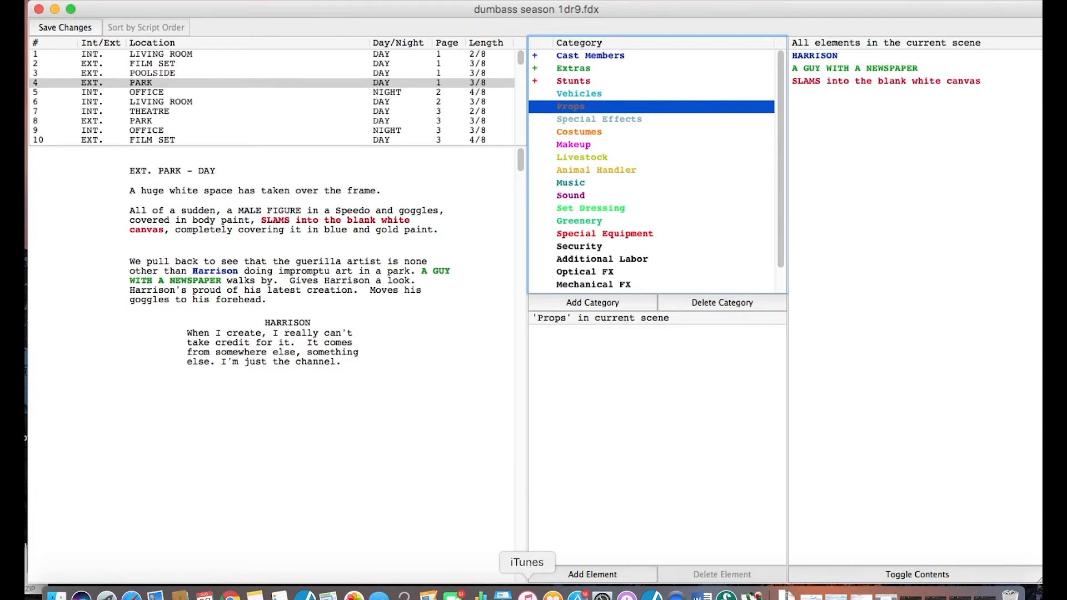
{"action": "left_click", "coordinate": [592, 573]}
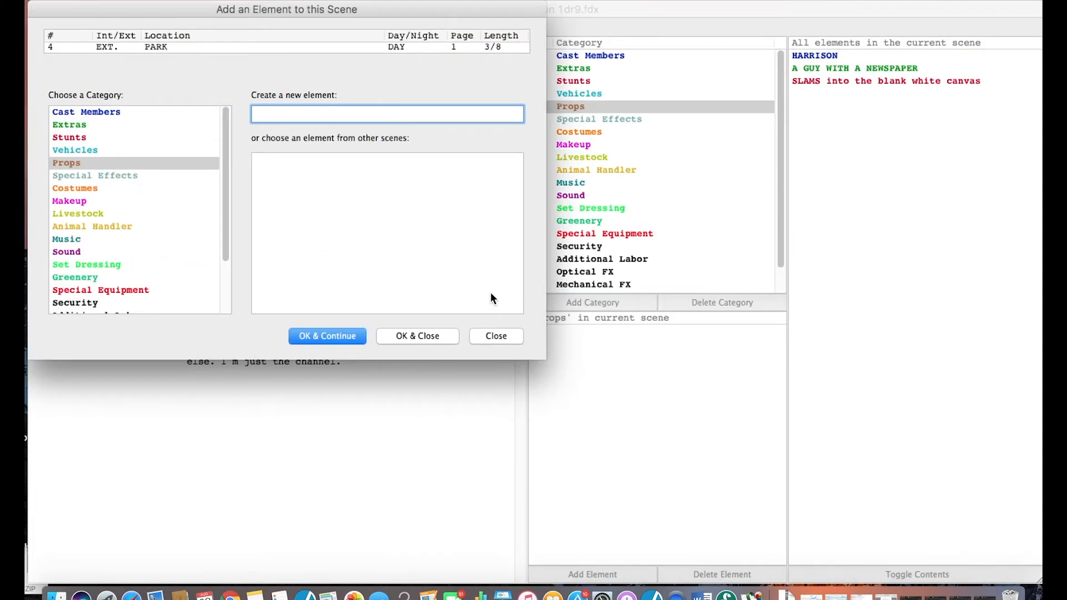
{"action": "type", "text": "Newspaper"}
{"action": "left_click", "coordinate": [336, 336]}
{"action": "left_click", "coordinate": [422, 336]}
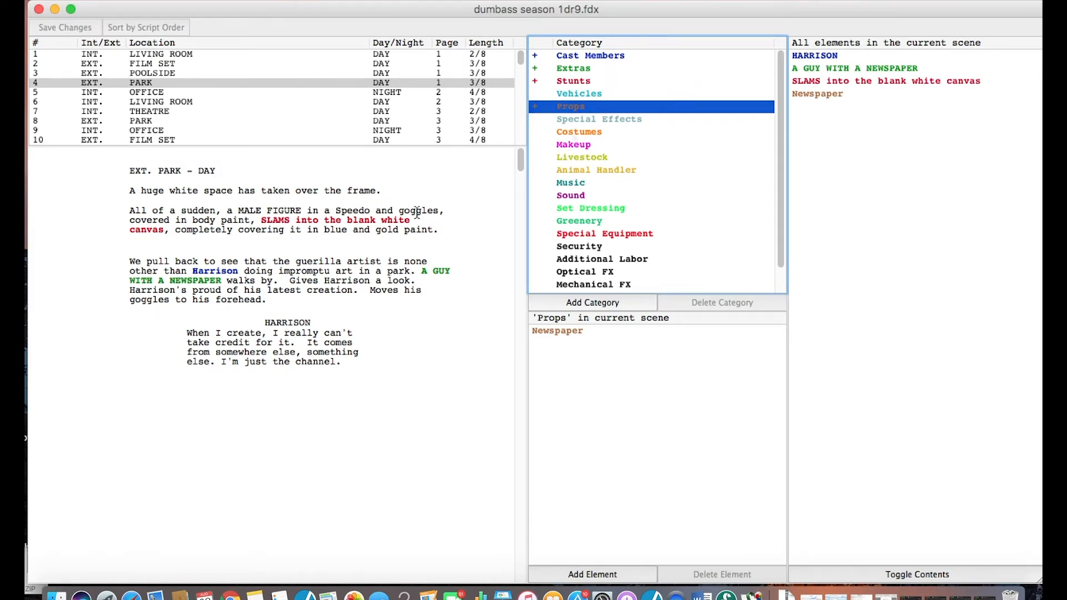
Tag the words "goggles" and "Speedo" in the park scene's action text as Costumes elements
{"action": "left_click", "coordinate": [572, 132]}
{"action": "left_click", "coordinate": [573, 575]}
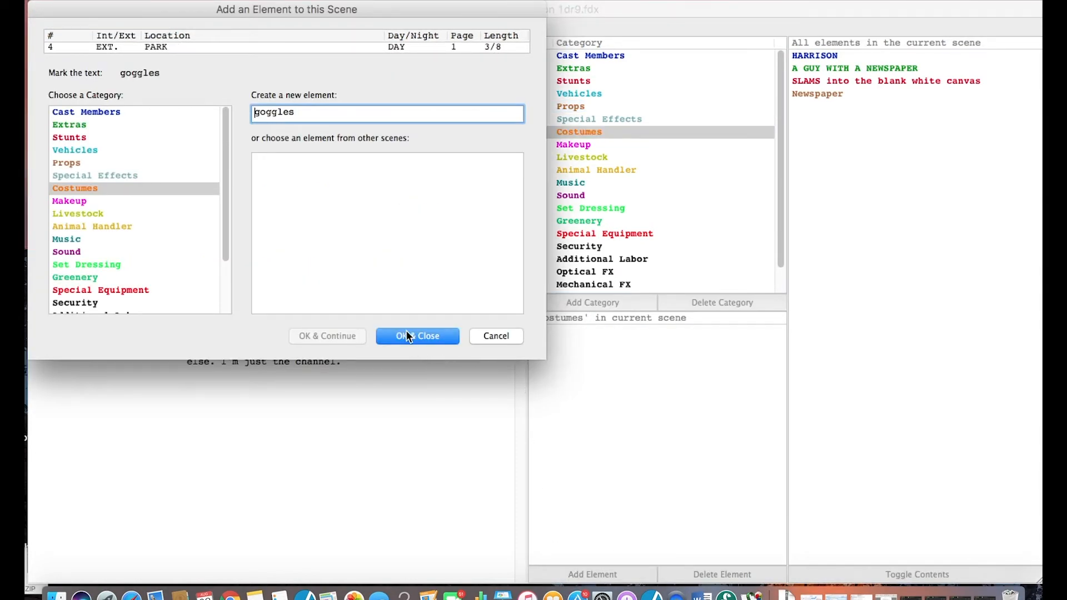
{"action": "left_click", "coordinate": [407, 334]}
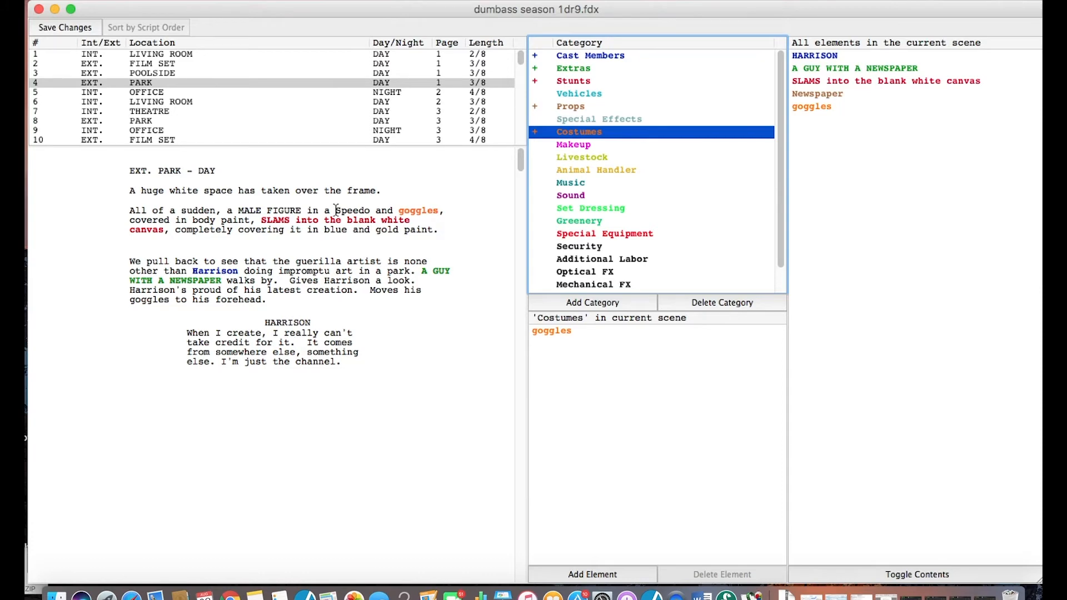
{"action": "left_click_drag", "start_coordinate": [336, 210], "coordinate": [367, 211]}
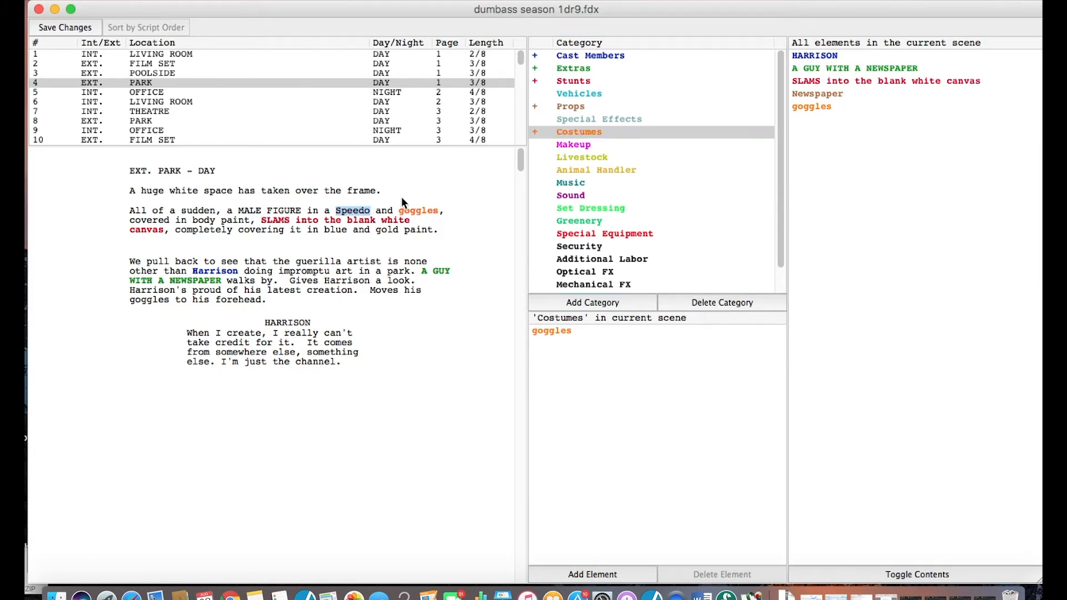
{"action": "left_click", "coordinate": [594, 575]}
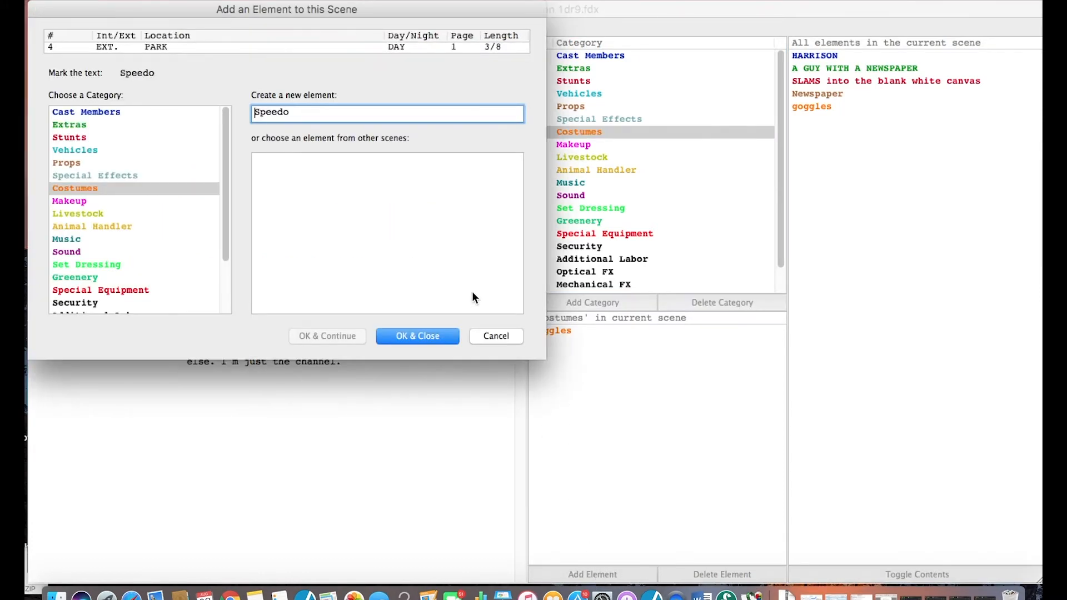
{"action": "left_click", "coordinate": [431, 335]}
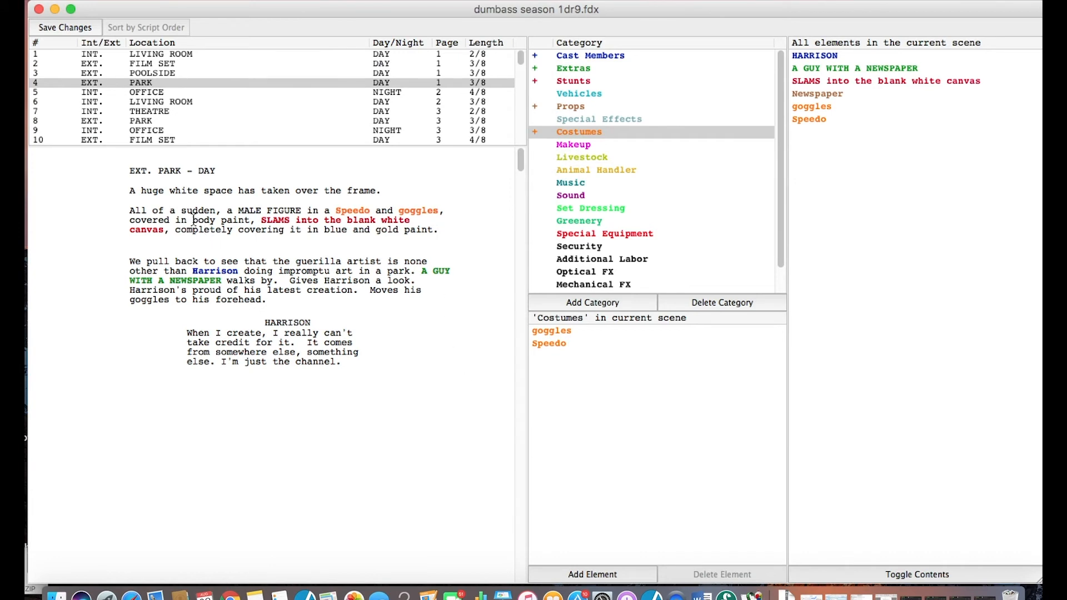
Tag the words "body paint" in the park scene's action text as a Makeup element
{"action": "left_click_drag", "start_coordinate": [192, 221], "coordinate": [240, 222]}
{"action": "left_click", "coordinate": [567, 147]}
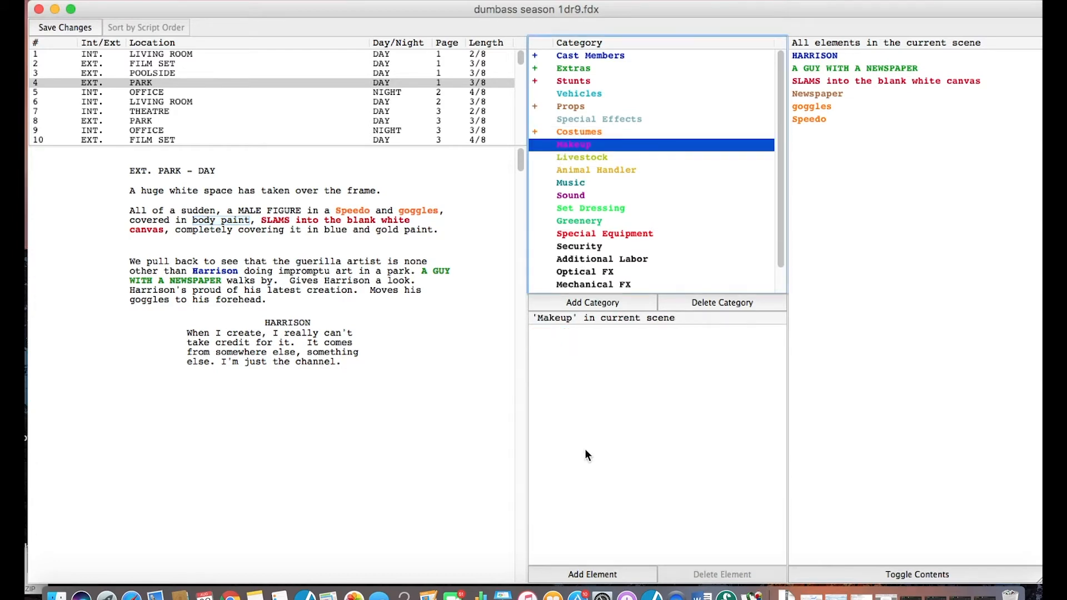
{"action": "left_click", "coordinate": [593, 574]}
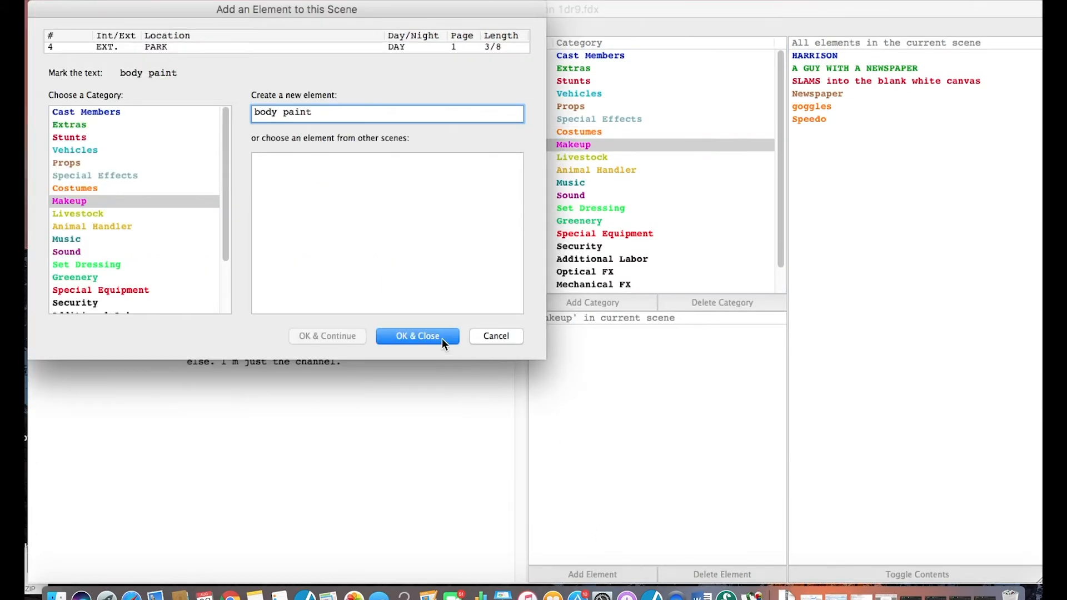
{"action": "left_click", "coordinate": [442, 338]}
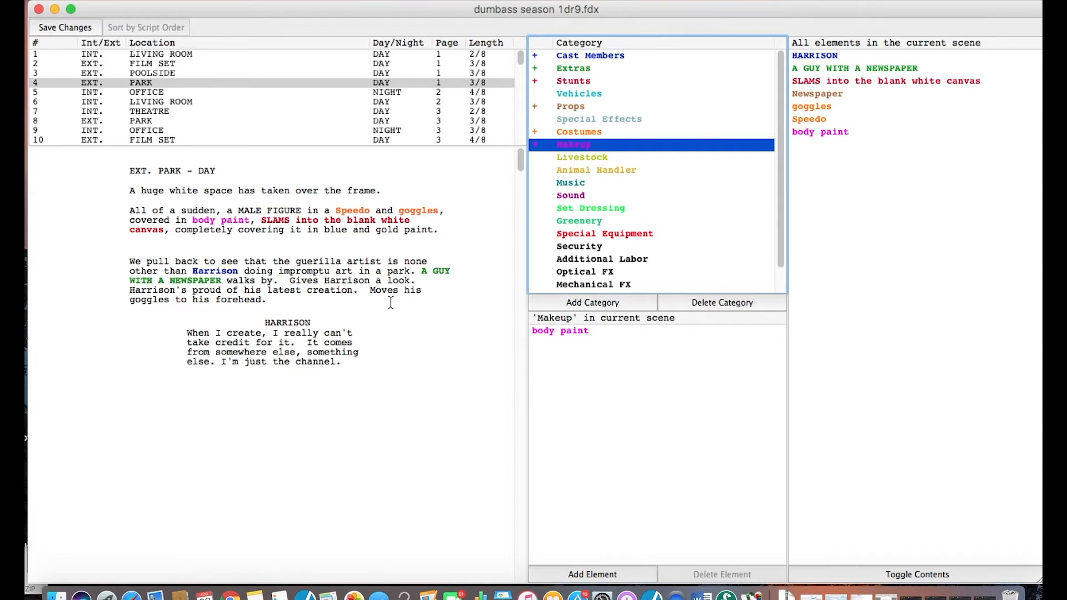
Create a new Props element named "large blank white canvas" for the park scene without marking any script text
{"action": "left_click", "coordinate": [369, 245]}
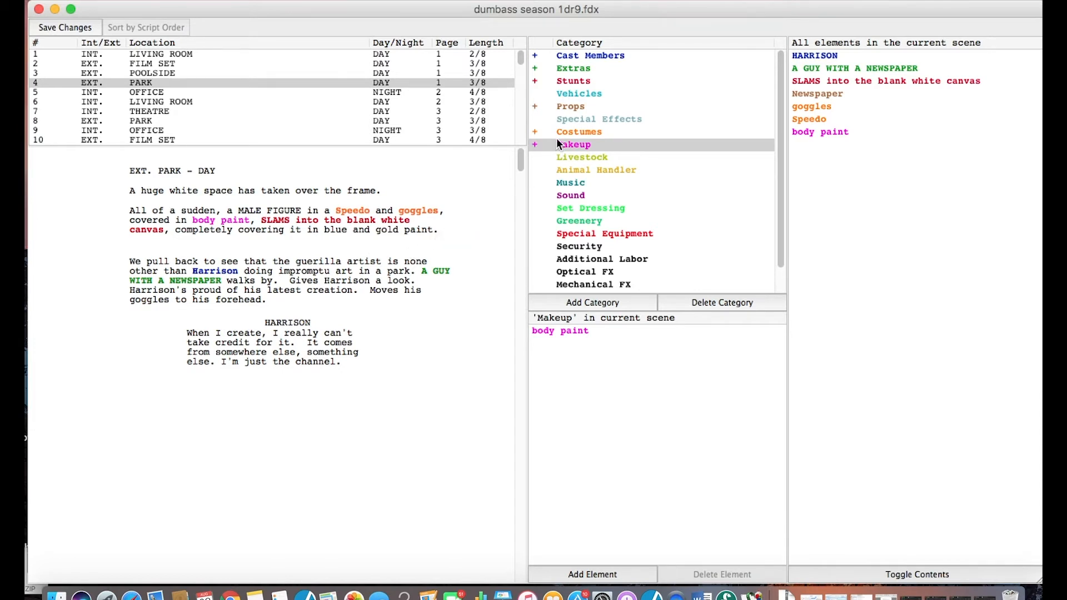
{"action": "left_click", "coordinate": [565, 107]}
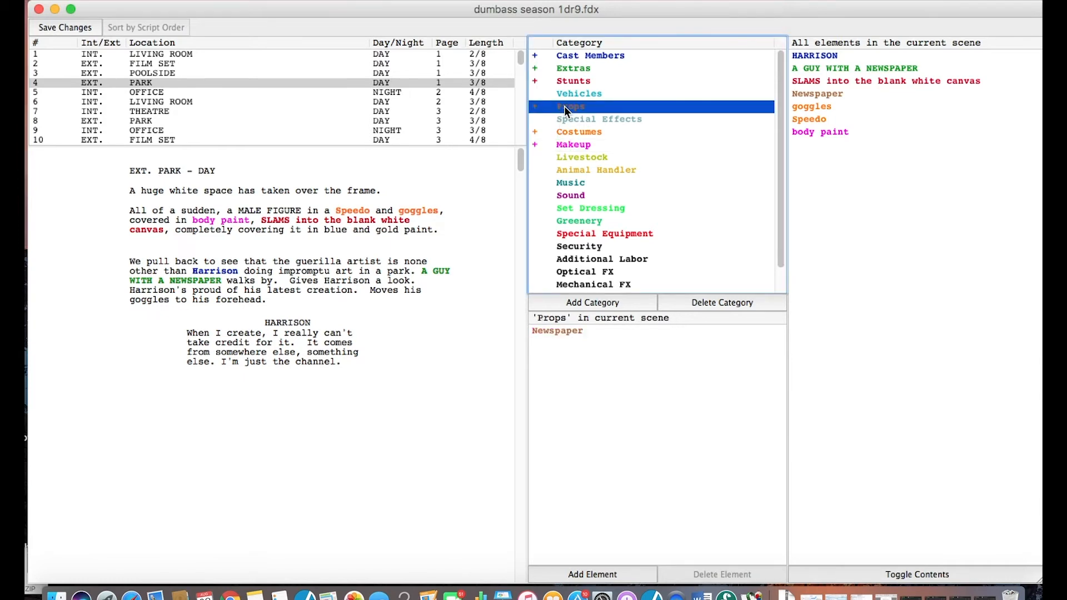
{"action": "left_click", "coordinate": [576, 578]}
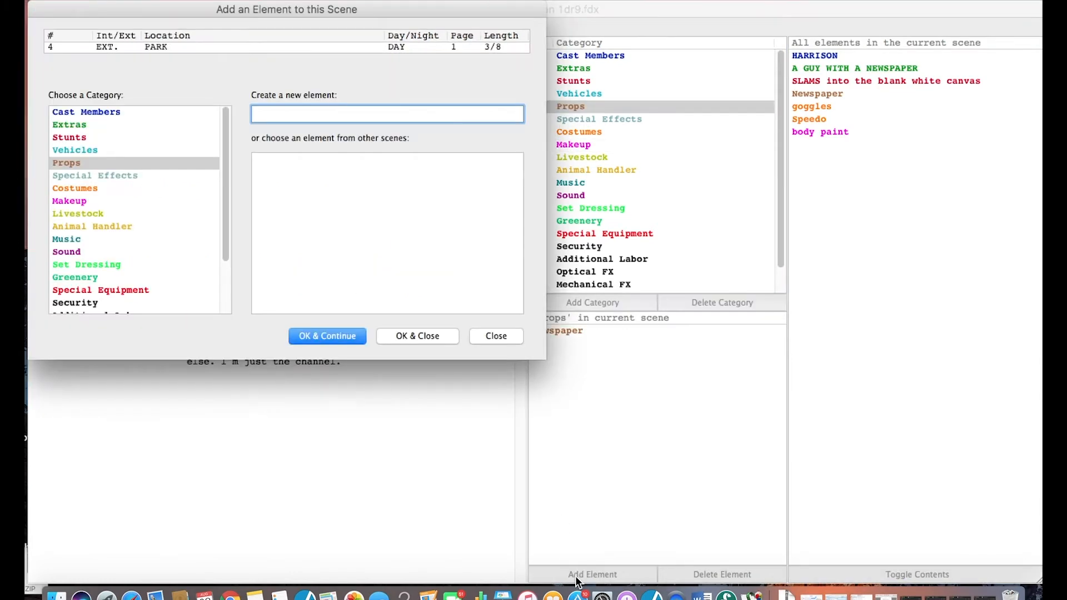
{"action": "type", "text": "large blank white canvas"}
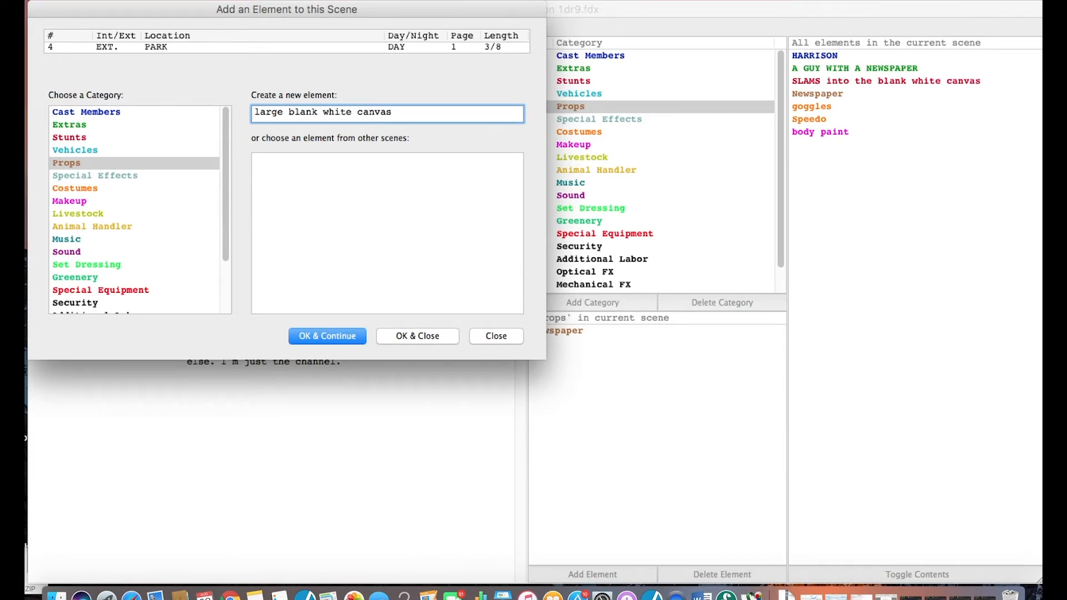
{"action": "left_click", "coordinate": [401, 336]}
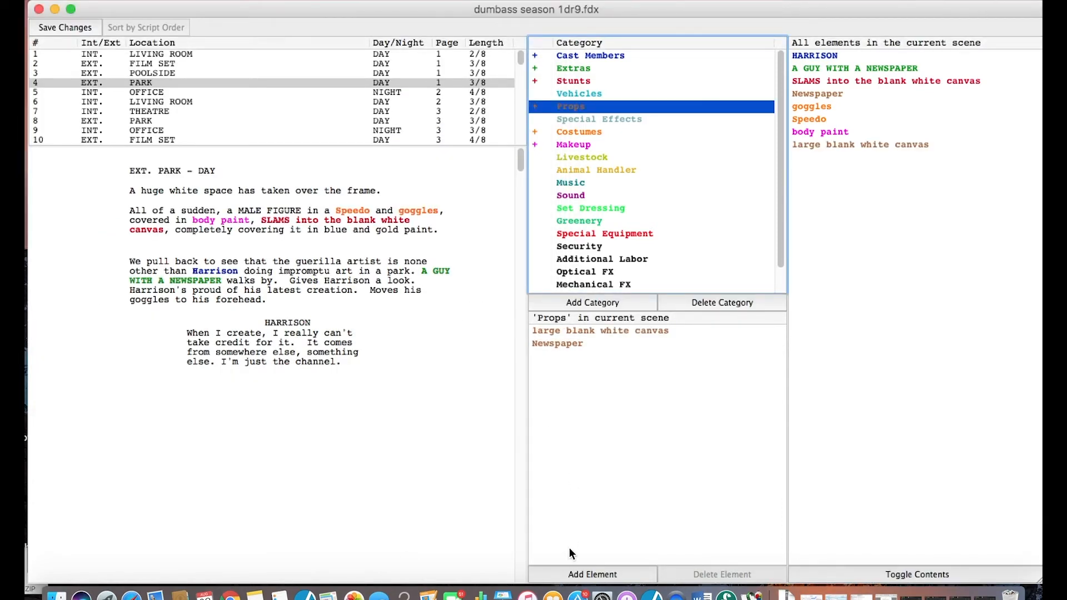
Create another Props element for the park scene named "canvas sprayed with Harrison's body paint"
{"action": "left_click", "coordinate": [581, 574]}
{"action": "type", "text": "canvas"}
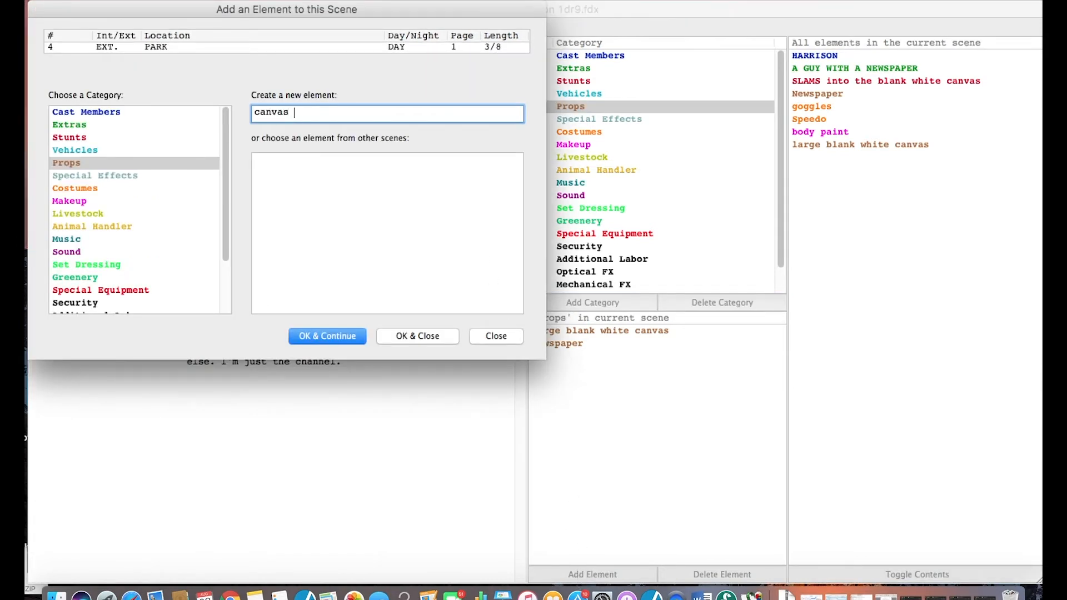
{"action": "type", "text": "ayed with Harrison's body paint"}
{"action": "left_click", "coordinate": [404, 336]}
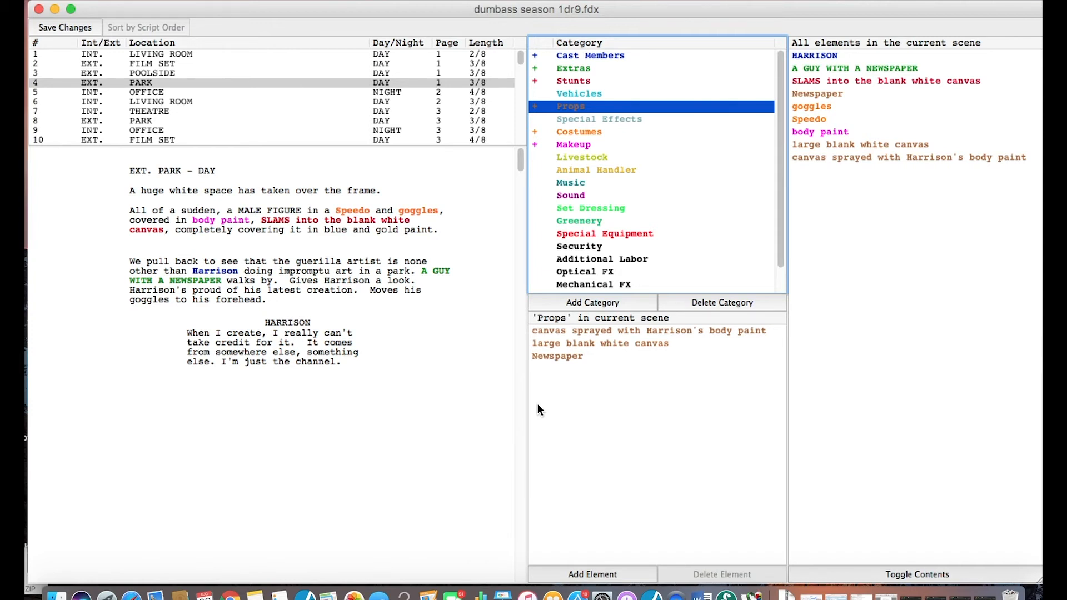
Tag the words "blue and gold paint" in the park scene's action text as a Makeup element
{"action": "key", "text": "Down"}
{"action": "key", "text": "Down"}
{"action": "key", "text": "Down"}
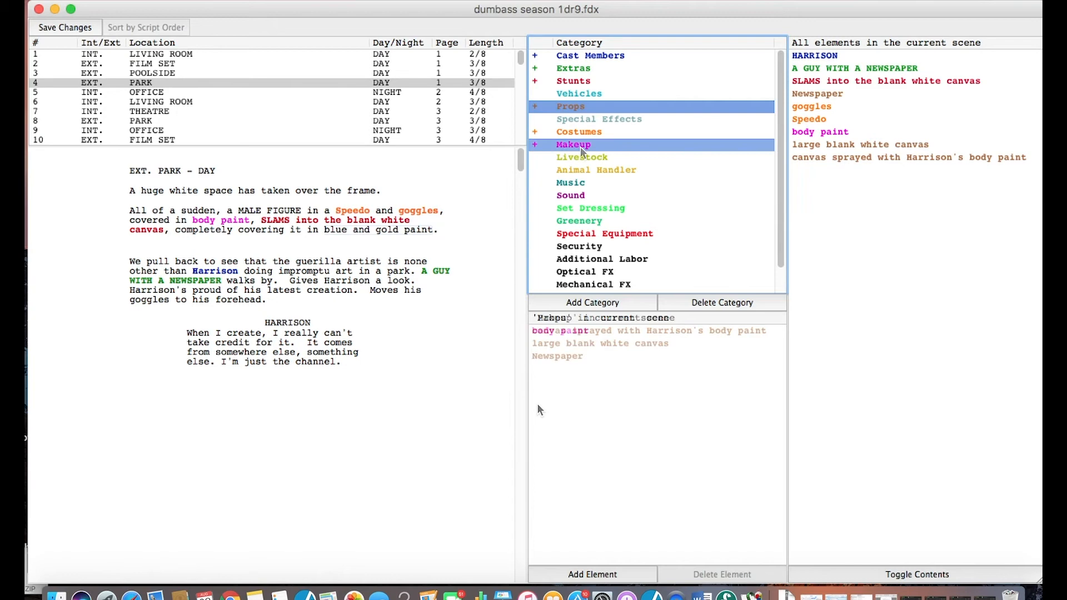
{"action": "left_click", "coordinate": [596, 572]}
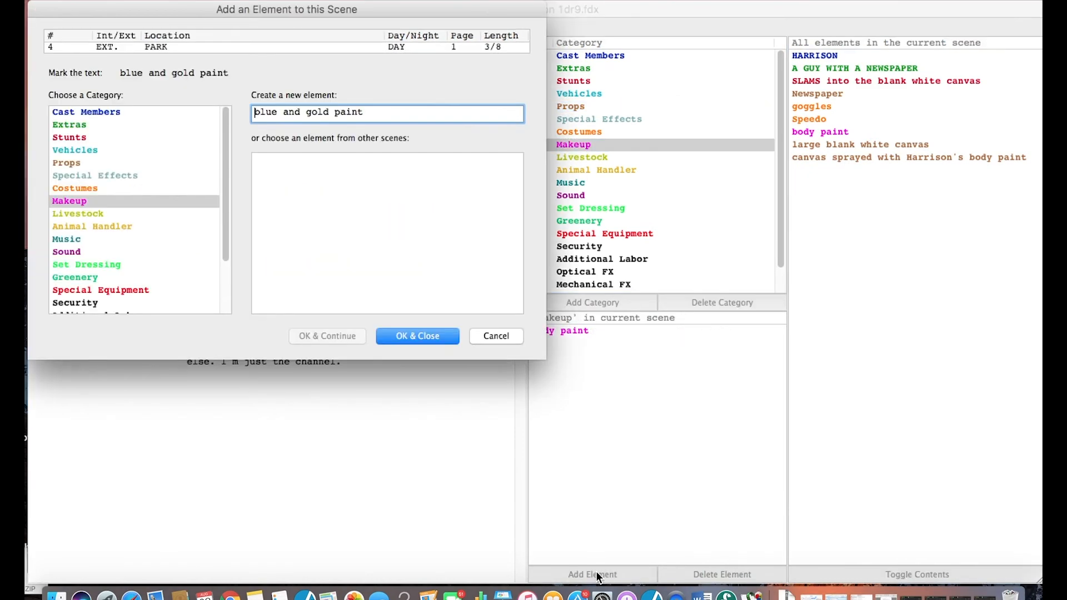
{"action": "left_click", "coordinate": [422, 337]}
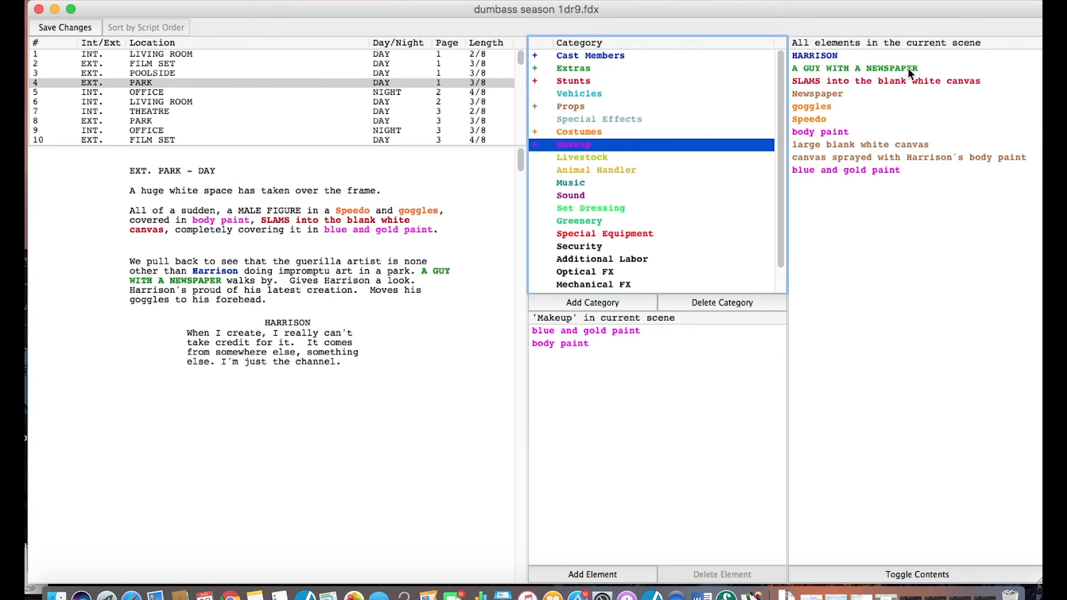
Create a new Costumes element named "Guy with Newspaper Costume" for the park scene
{"action": "left_click", "coordinate": [569, 136]}
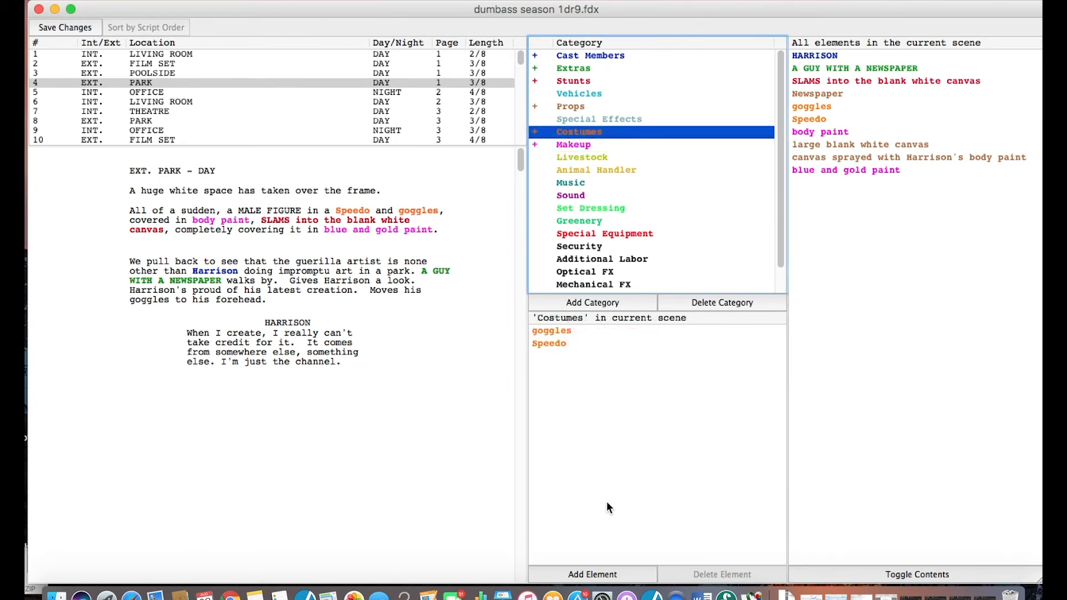
{"action": "left_click", "coordinate": [593, 575]}
{"action": "type", "text": "Guy with Newspaper Costume"}
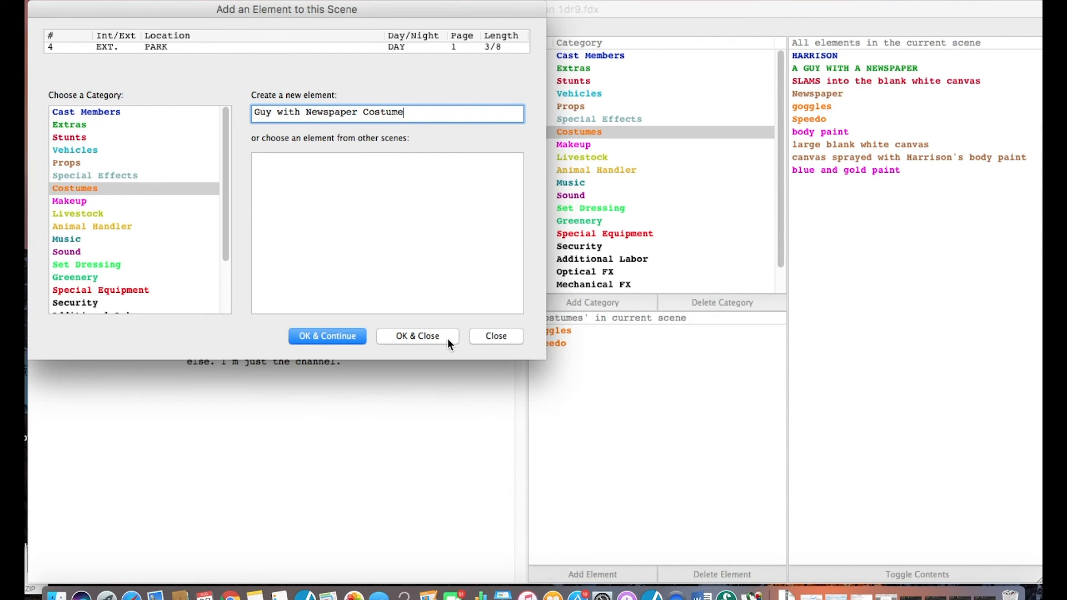
{"action": "left_click", "coordinate": [448, 339]}
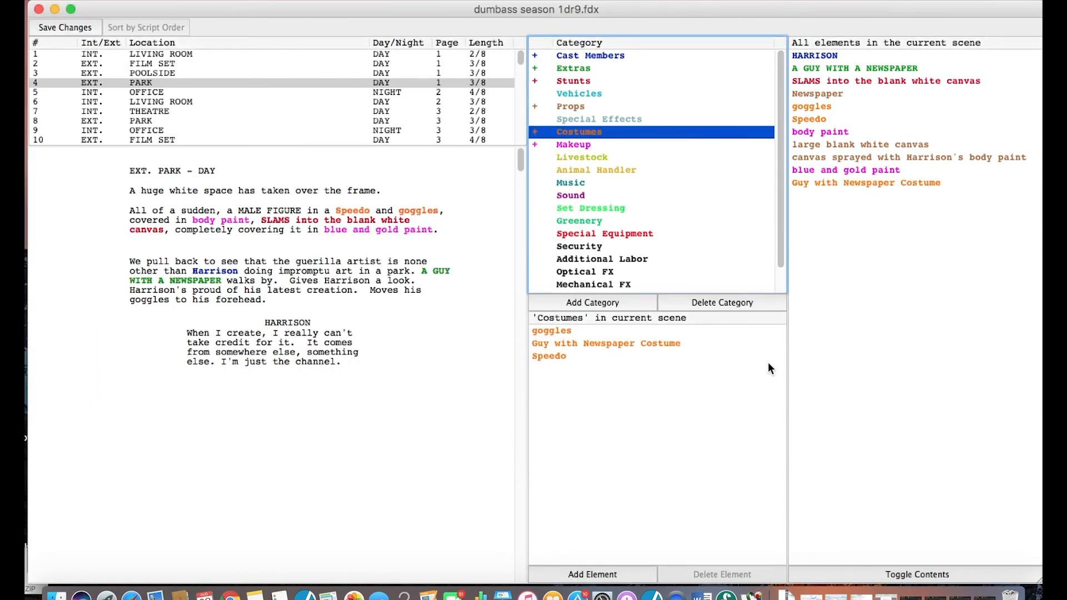
Rename the Makeup element "blue and gold paint" to "blue and gold body paint"
{"action": "key", "text": "Down"}
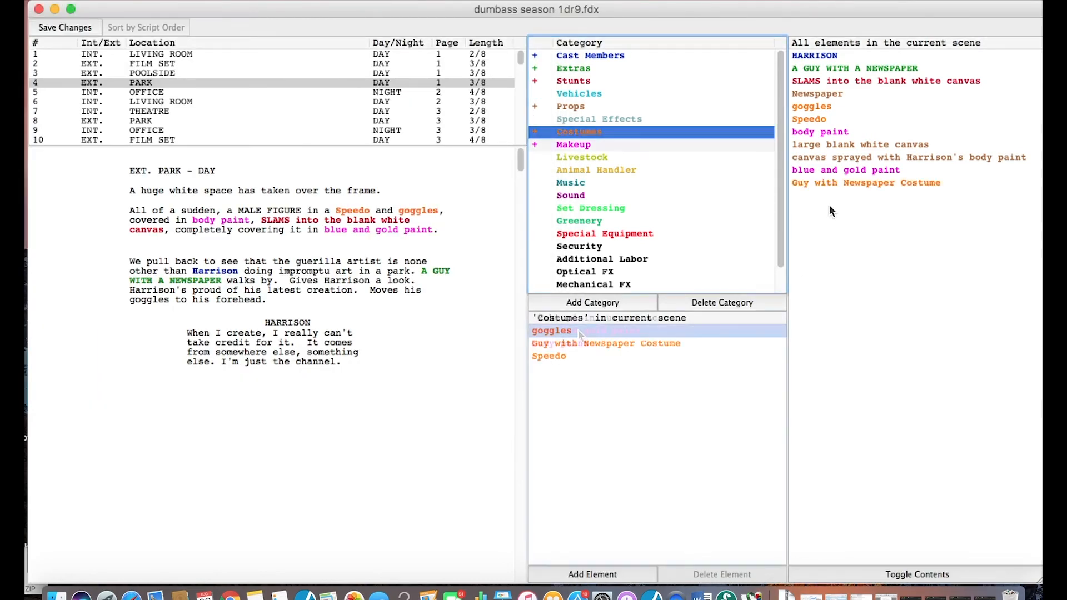
{"action": "double_click", "coordinate": [578, 329]}
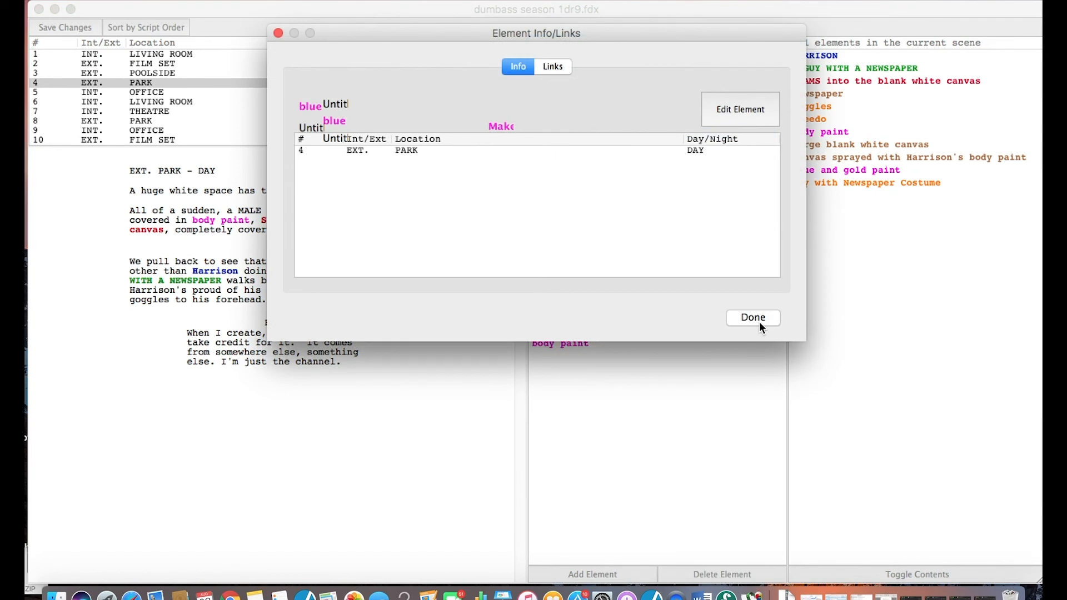
{"action": "left_click", "coordinate": [743, 105]}
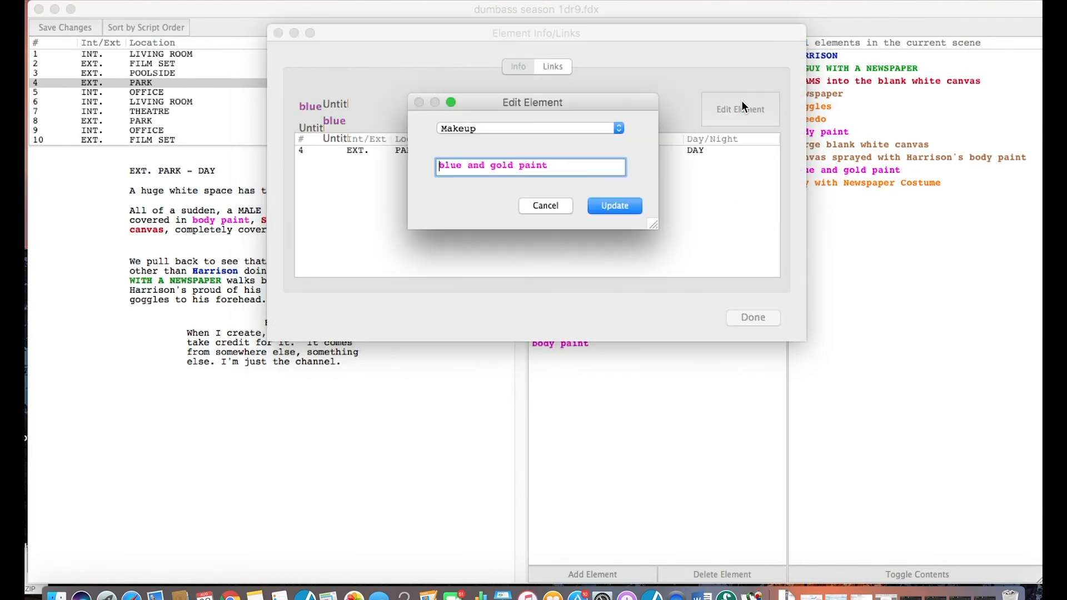
{"action": "left_click", "coordinate": [518, 165]}
{"action": "type", "text": "body"}
{"action": "left_click", "coordinate": [622, 208]}
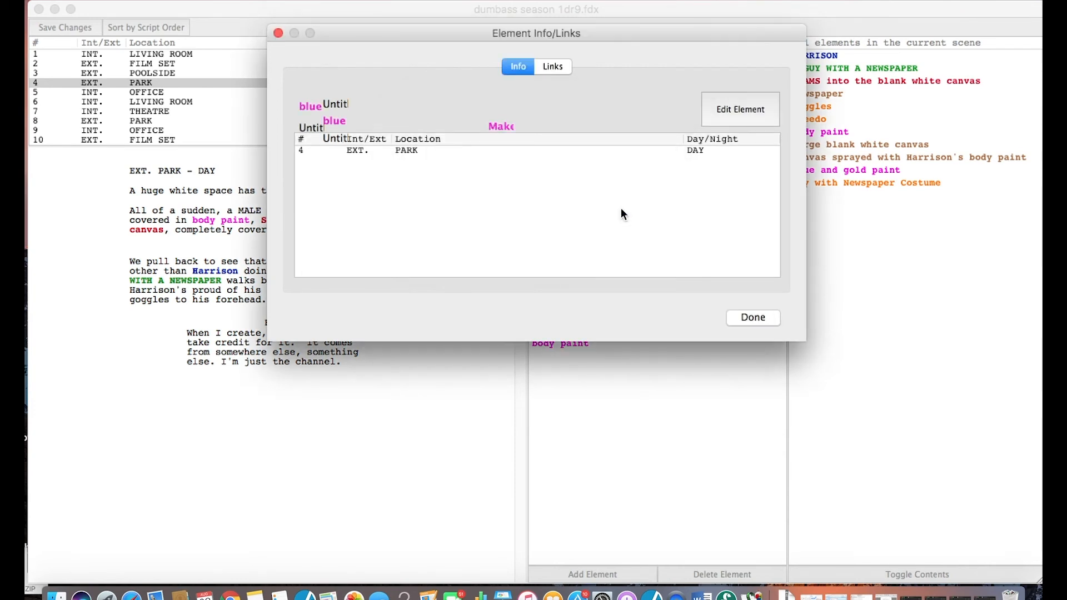
{"action": "left_click", "coordinate": [760, 319]}
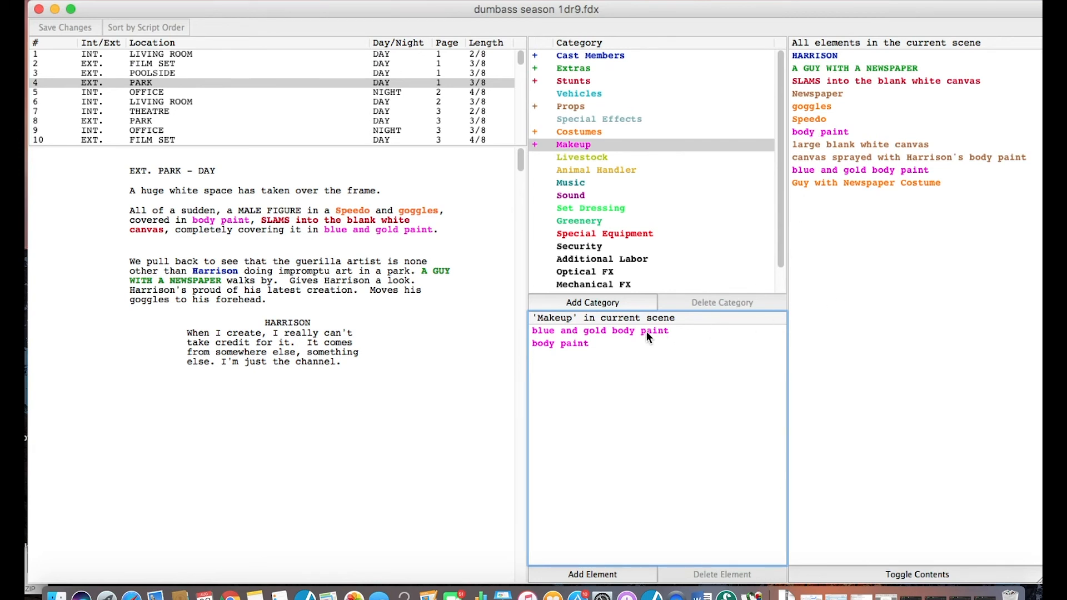
Delete the redundant "body paint" Makeup element from the park scene only
{"action": "left_click", "coordinate": [574, 343]}
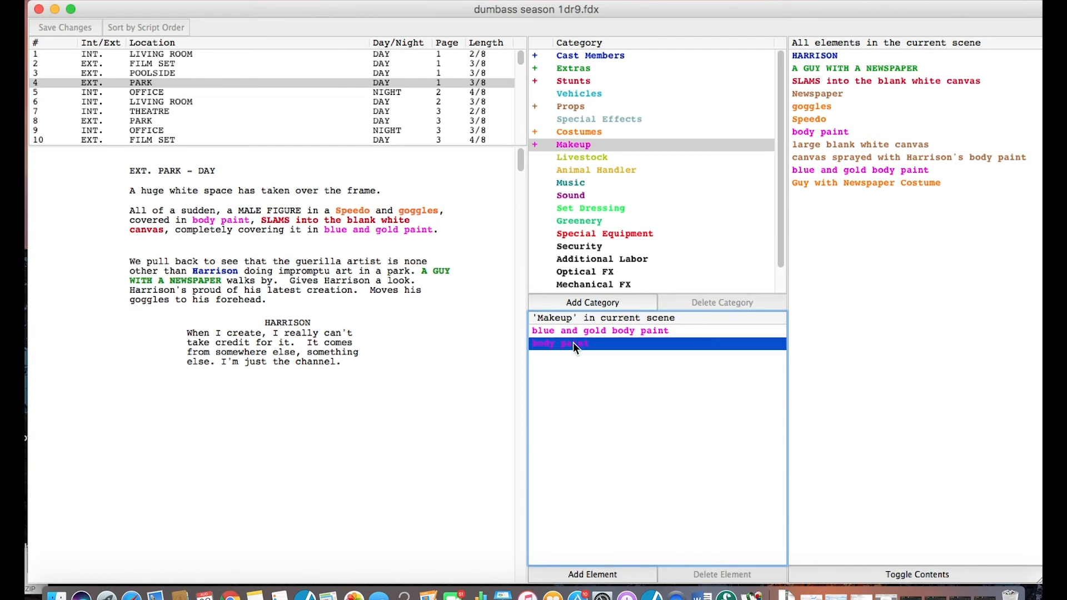
{"action": "left_click", "coordinate": [724, 575]}
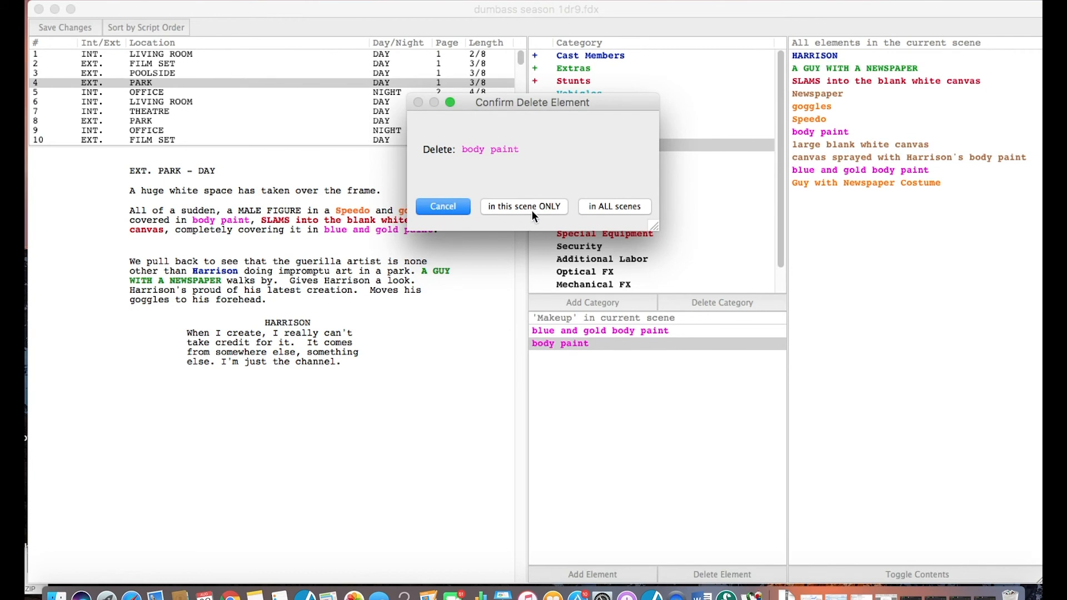
{"action": "left_click", "coordinate": [524, 207]}
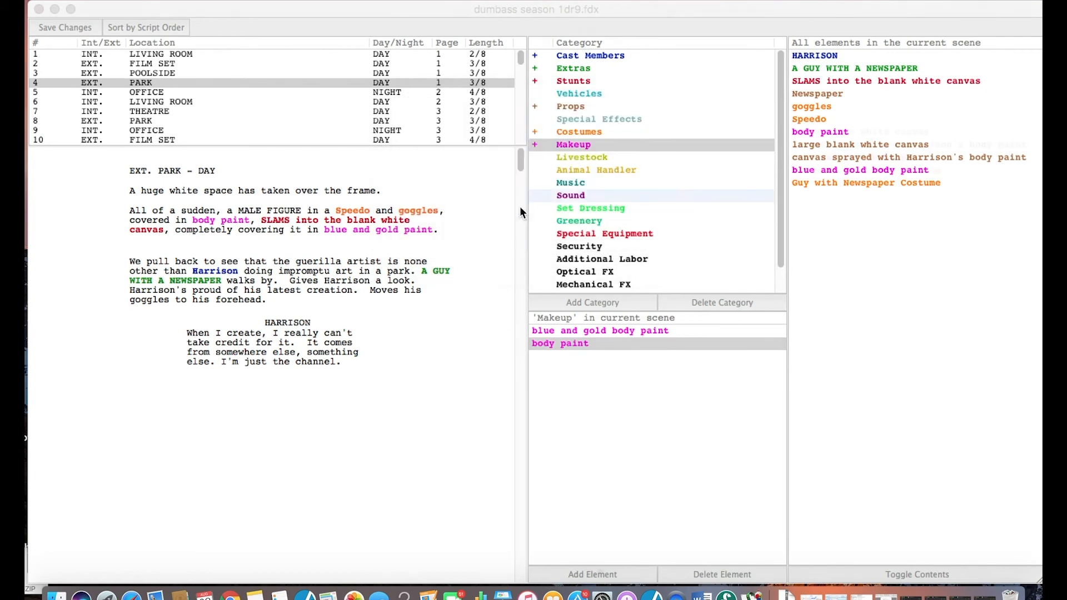
Create a new Sound element named "BODY SLAM SOUND" for the park scene
{"action": "left_click", "coordinate": [571, 195]}
{"action": "left_click", "coordinate": [592, 575]}
{"action": "type", "text": "Nig"}
{"action": "key", "text": "BackSpace"}
{"action": "key", "text": "BackSpace"}
{"action": "key", "text": "BackSpace"}
{"action": "type", "text": "BODY SLAM SOUND"}
{"action": "left_click", "coordinate": [413, 340]}
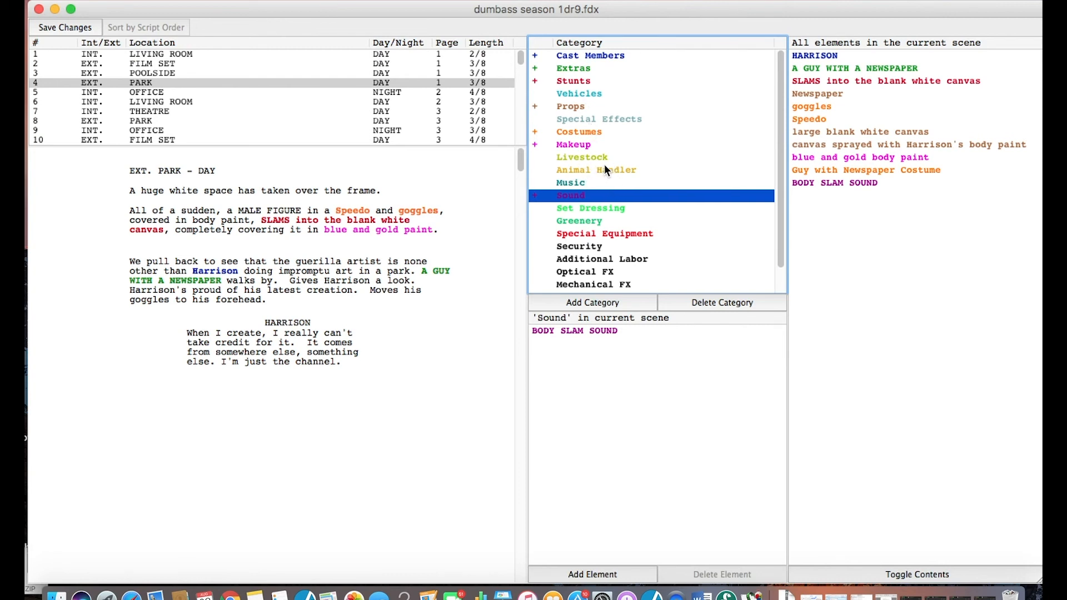
Check the Music, Set Dressing, Greenery, Special Equipment and remaining categories for the park scene, along with its full element list
{"action": "left_click", "coordinate": [578, 183]}
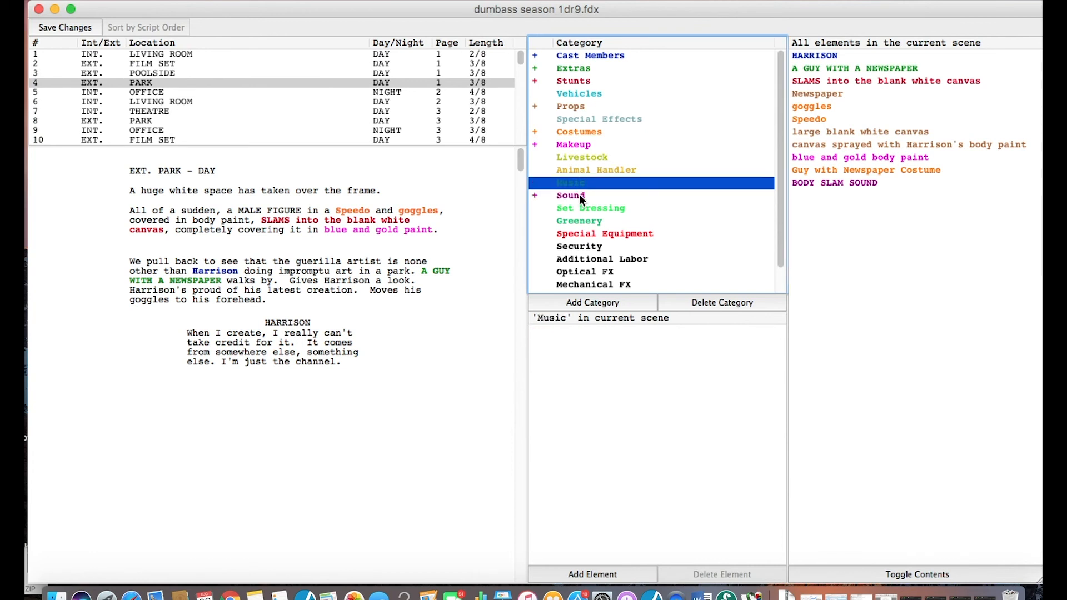
{"action": "left_click", "coordinate": [585, 209]}
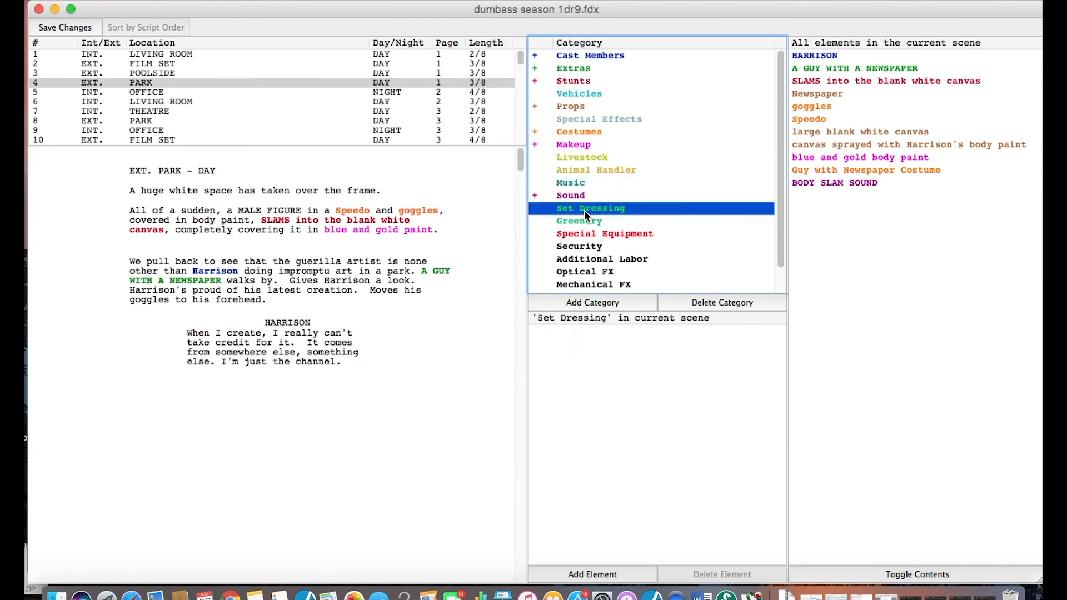
{"action": "left_click", "coordinate": [584, 219]}
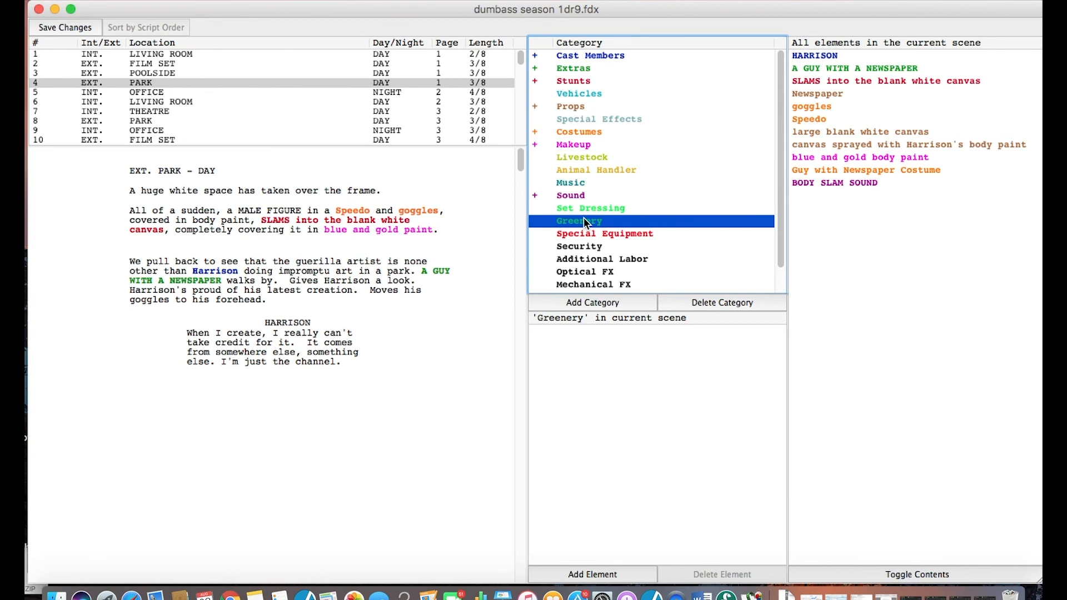
{"action": "left_click", "coordinate": [586, 234]}
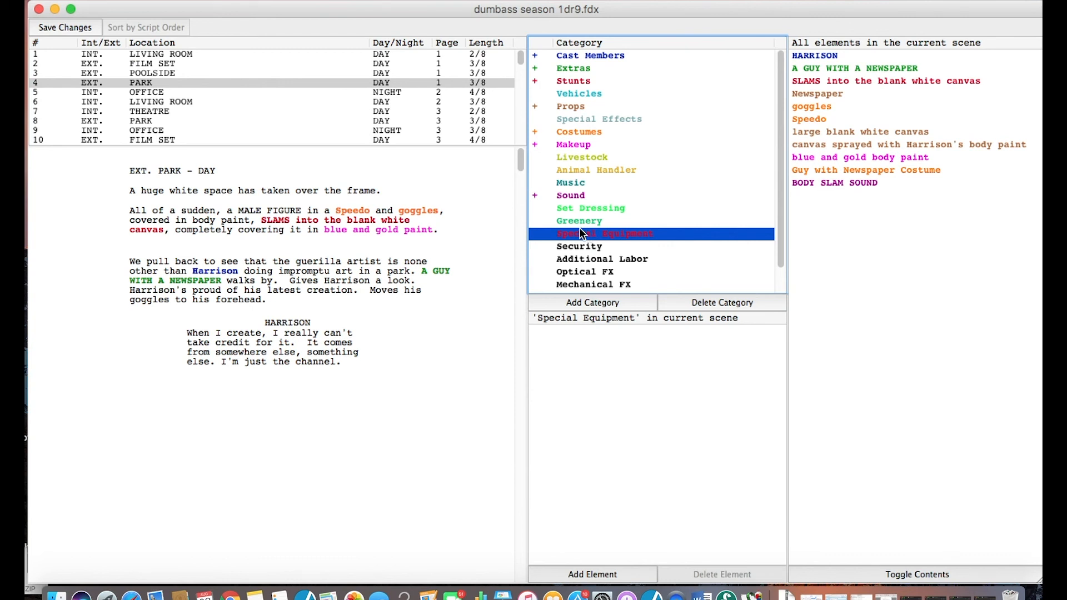
{"action": "scroll", "coordinate": [594, 254], "scroll_direction": "down", "scroll_amount": 2}
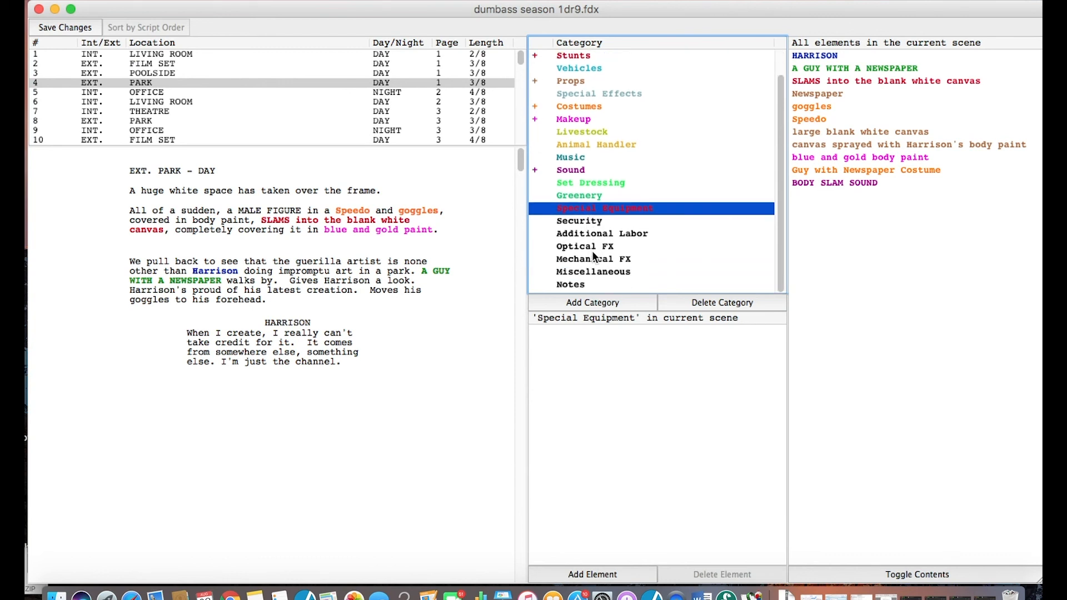
{"action": "left_click", "coordinate": [865, 182]}
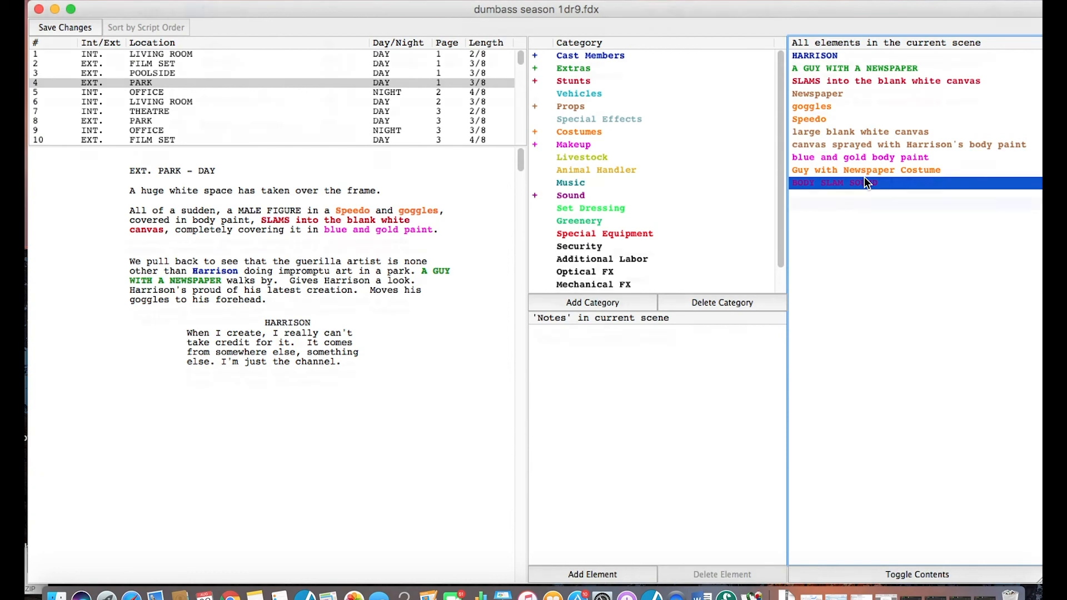
Examine the Export to Schedule settings and the available save locations without exporting the breakdown
{"action": "left_click", "coordinate": [202, 9]}
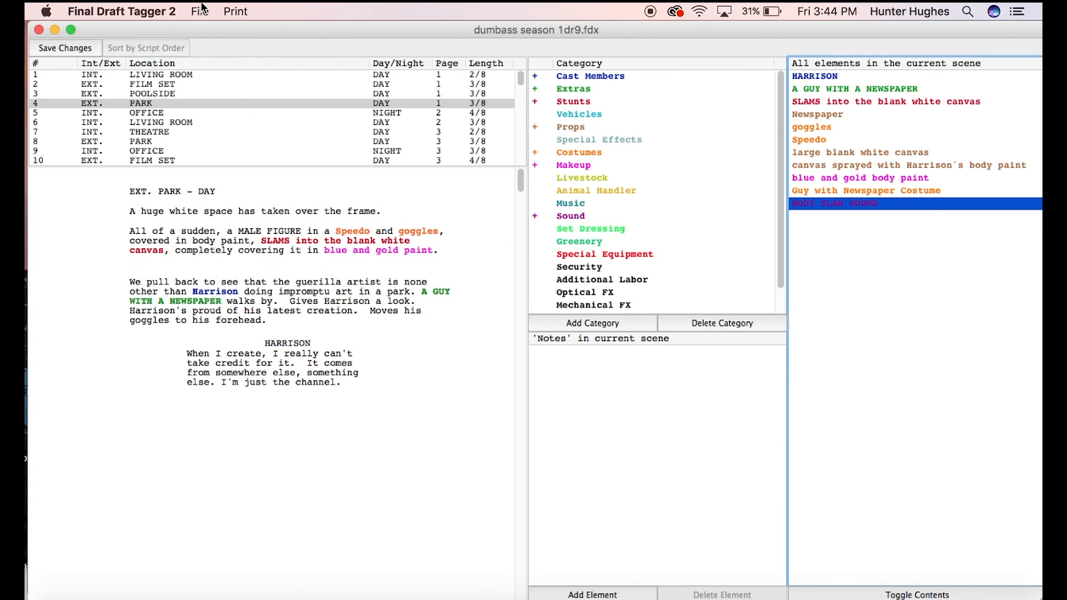
{"action": "left_click", "coordinate": [202, 9]}
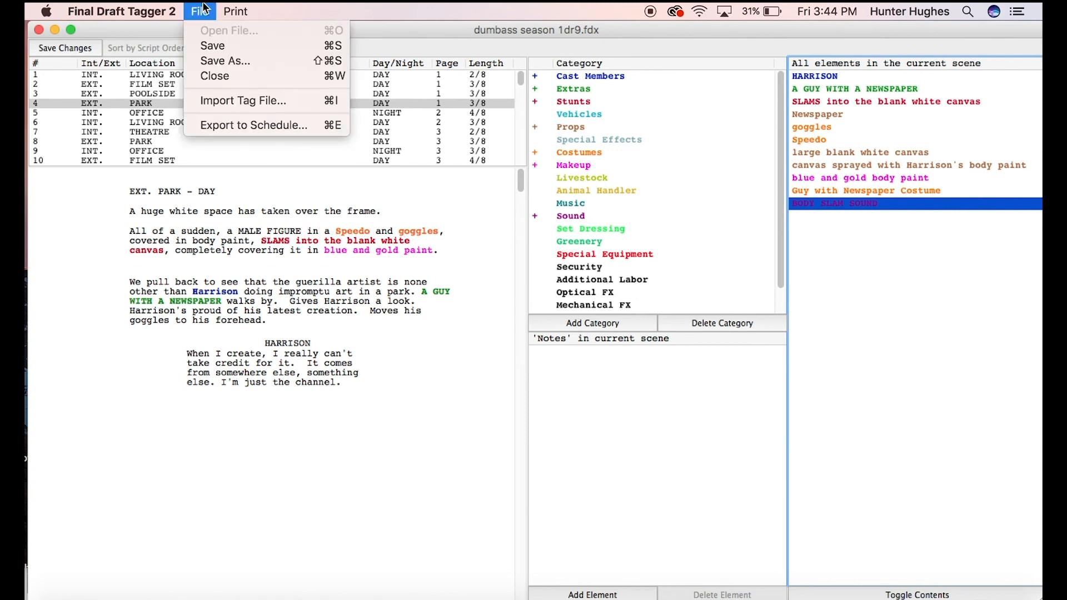
{"action": "left_click", "coordinate": [234, 125]}
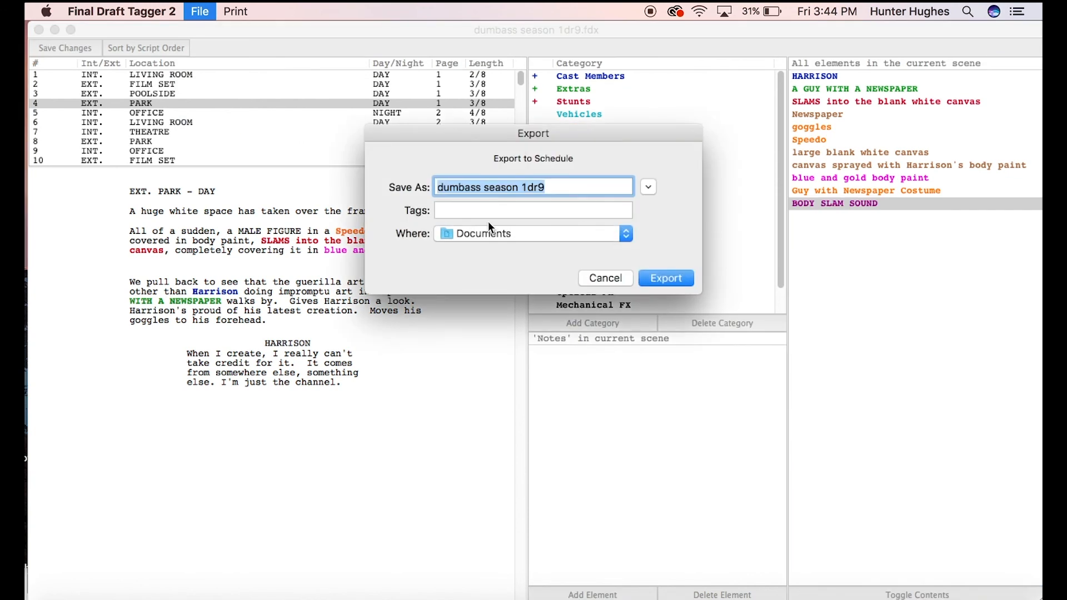
{"action": "left_click", "coordinate": [512, 233]}
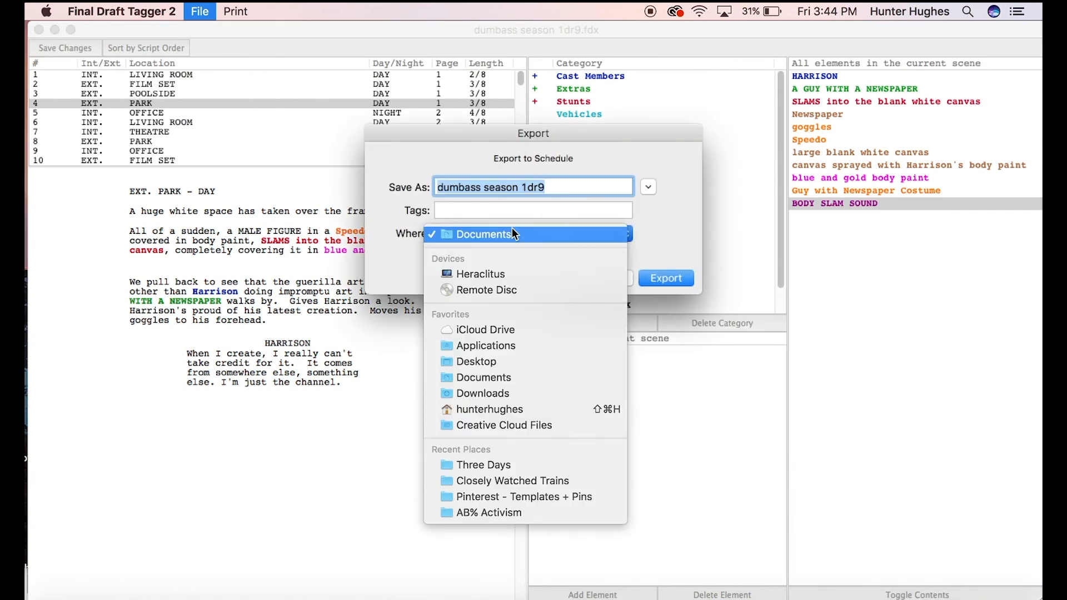
{"action": "left_click", "coordinate": [512, 233]}
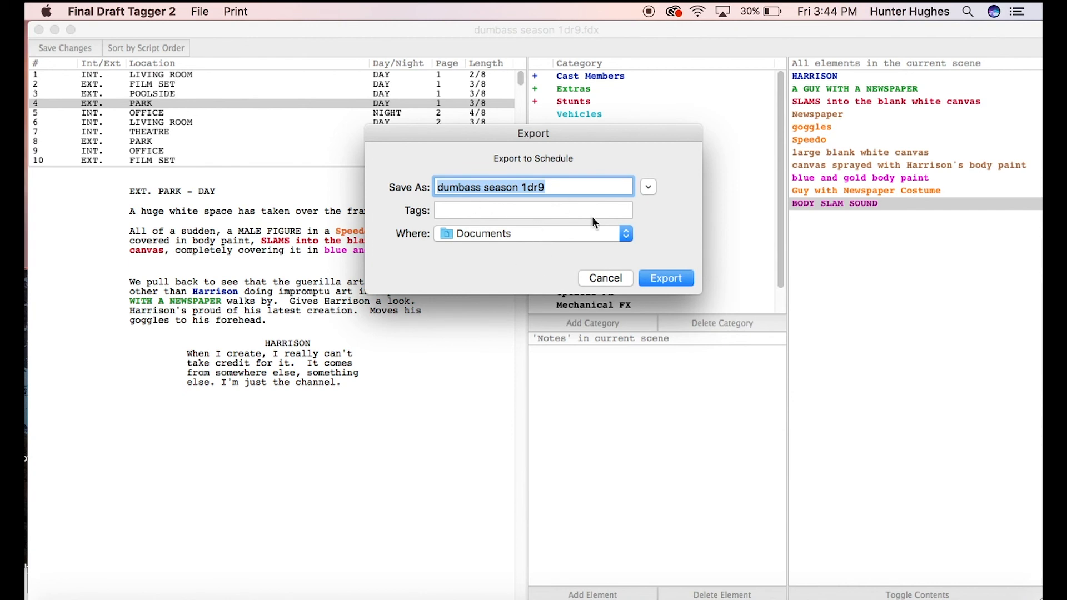
{"action": "left_click", "coordinate": [606, 278]}
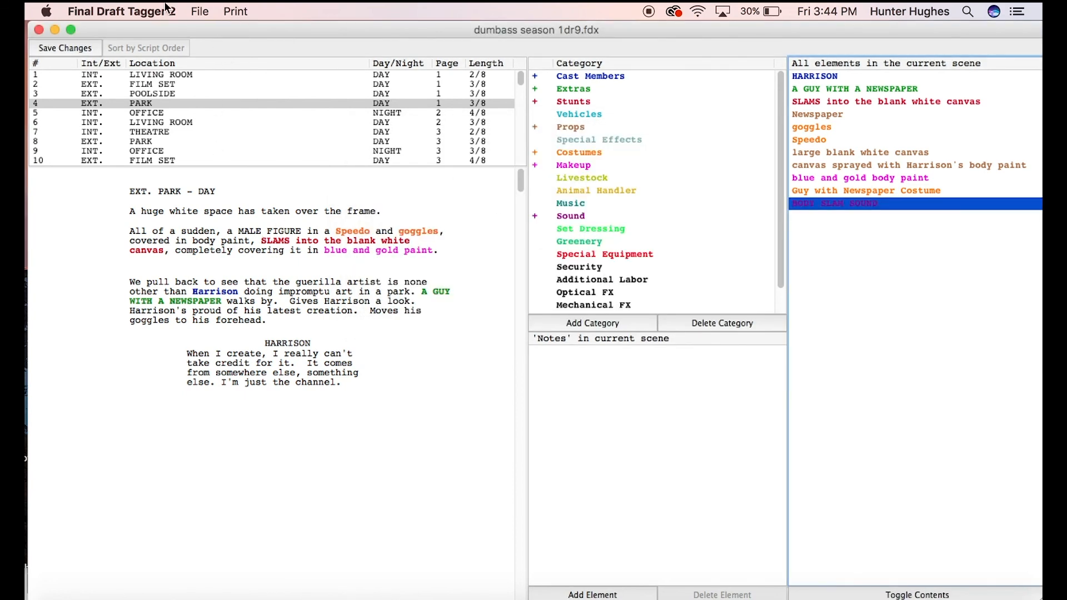
{"action": "left_click", "coordinate": [193, 11]}
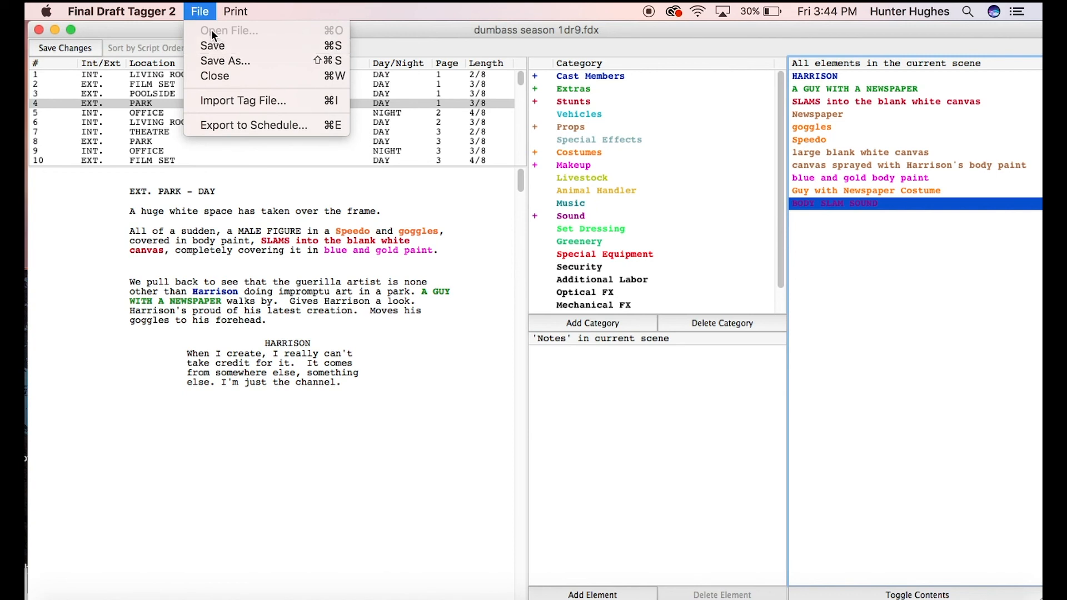
{"action": "left_click", "coordinate": [190, 5]}
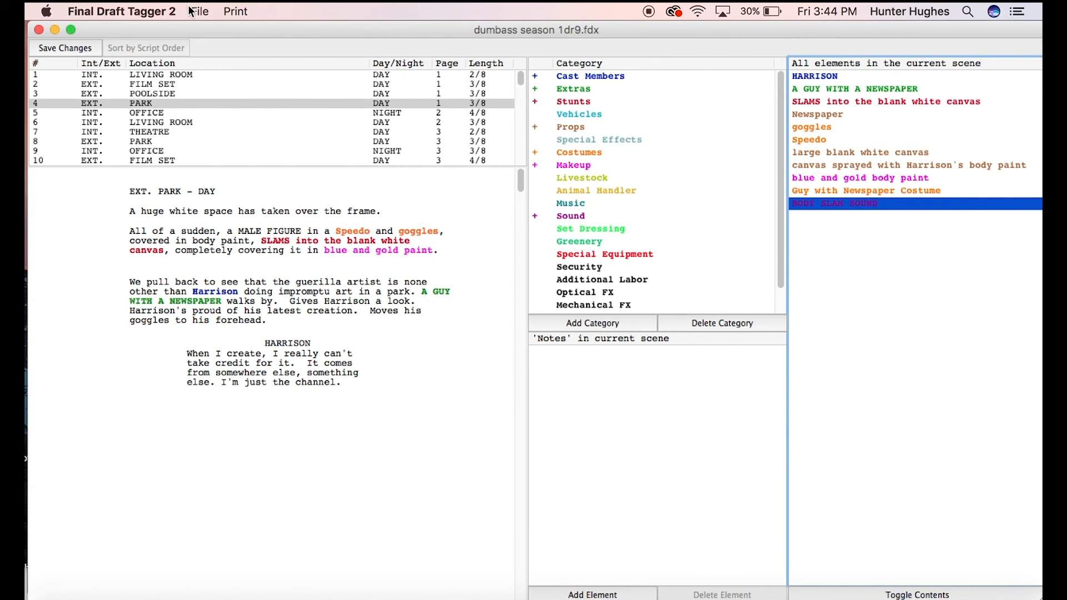